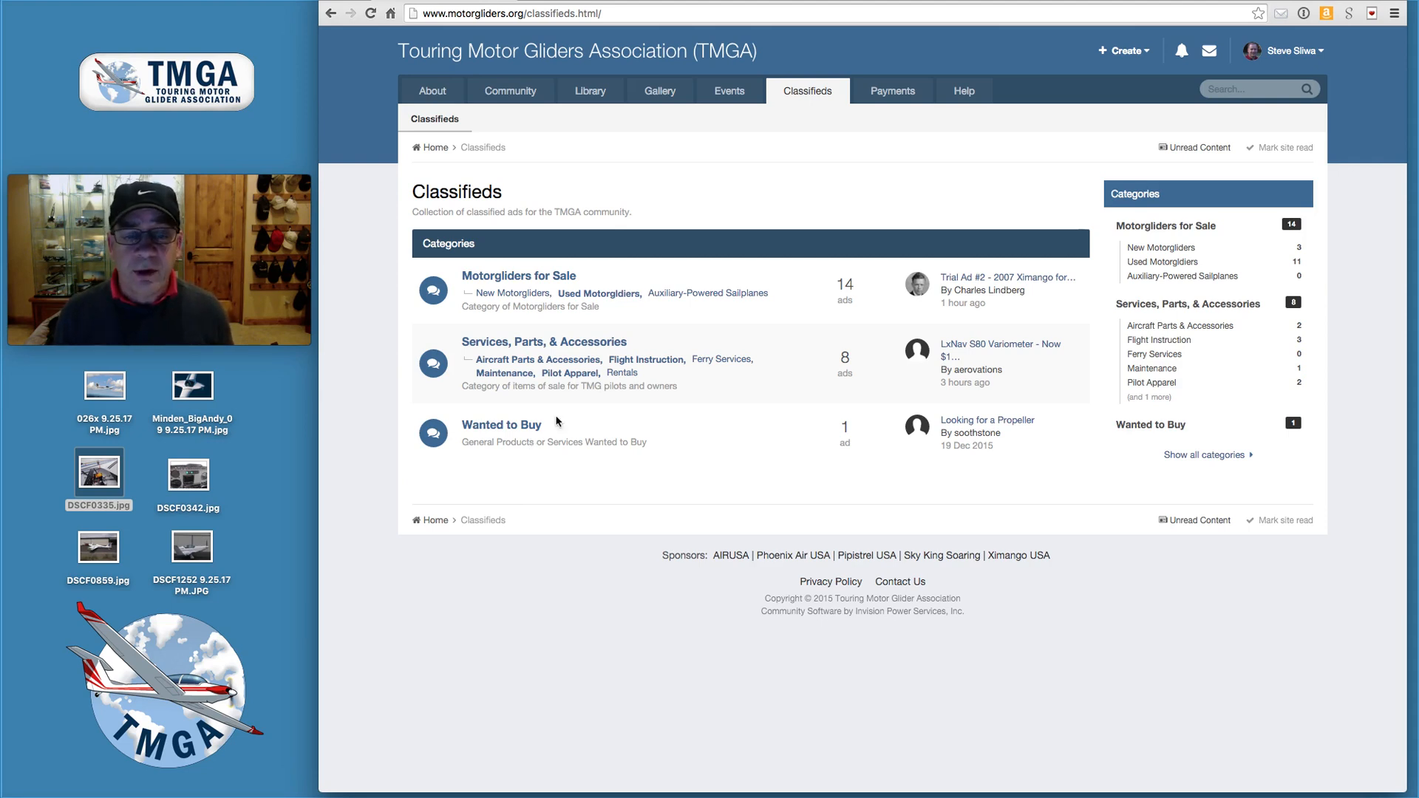
# - Open the Used Motorgliders category and start a new ad there
pyautogui.click(608, 294)
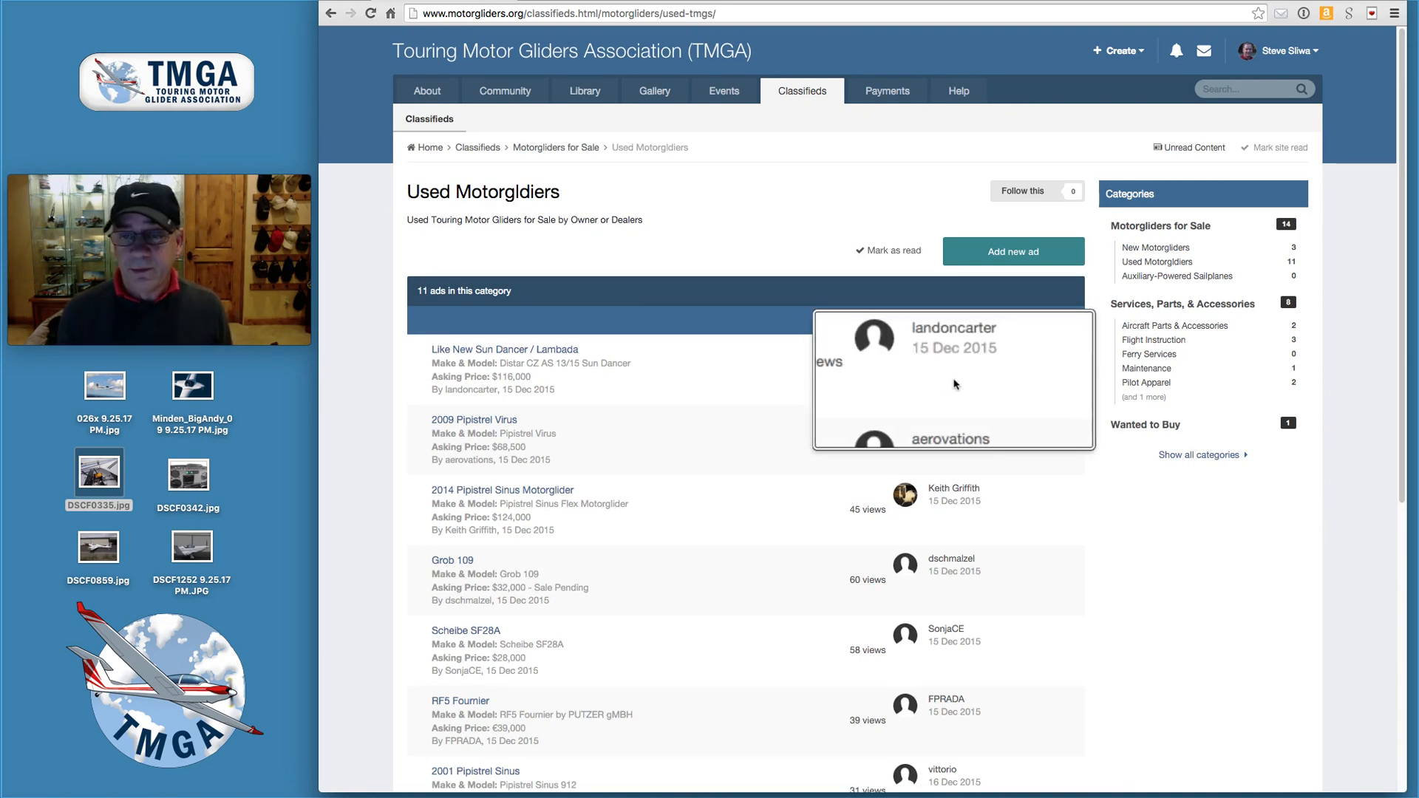
pyautogui.click(1006, 258)
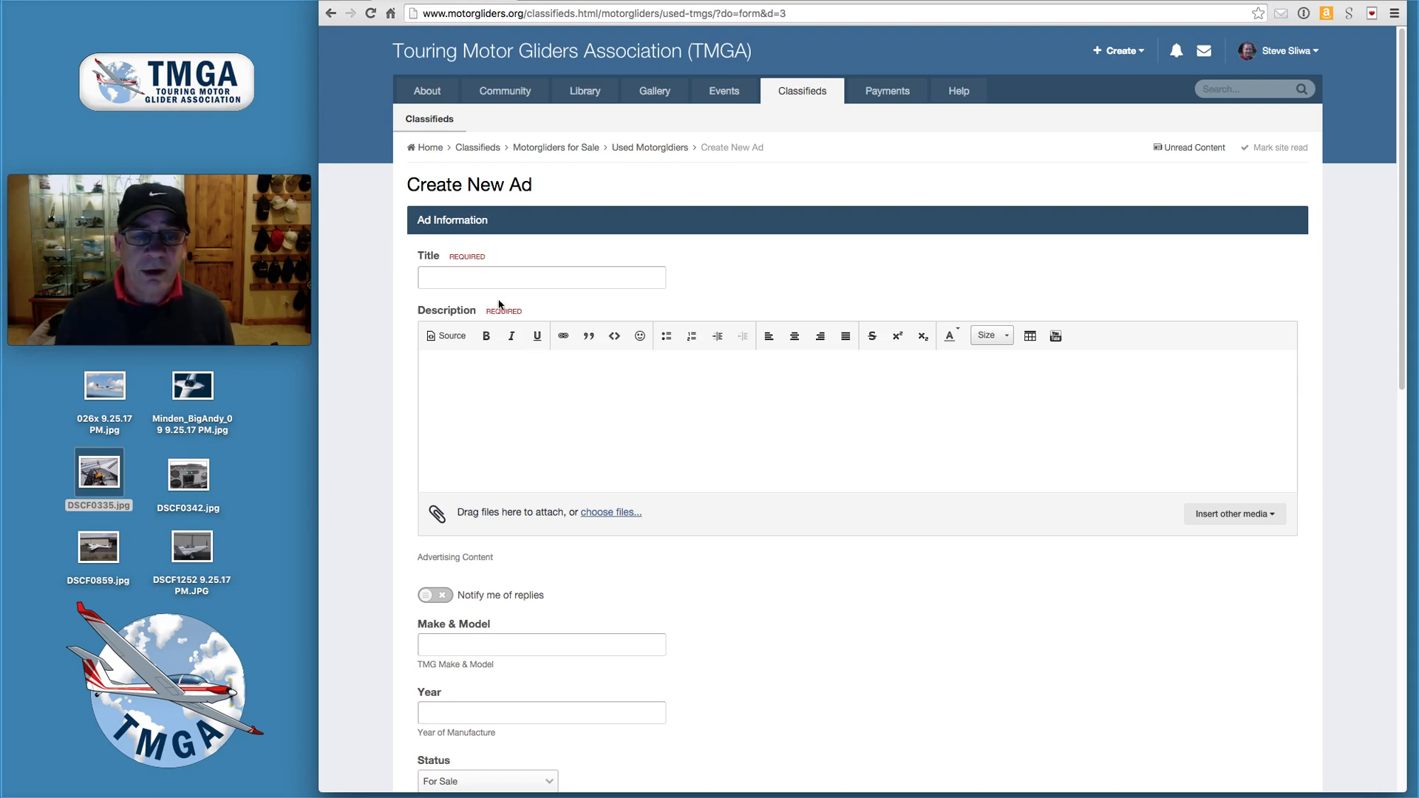
# - Title the ad 'Trial Ad #3 - 2007 Ximango for Sale' by reusing the Trial Ad #2 suggestion
pyautogui.click(492, 276)
pyautogui.write('Tri')
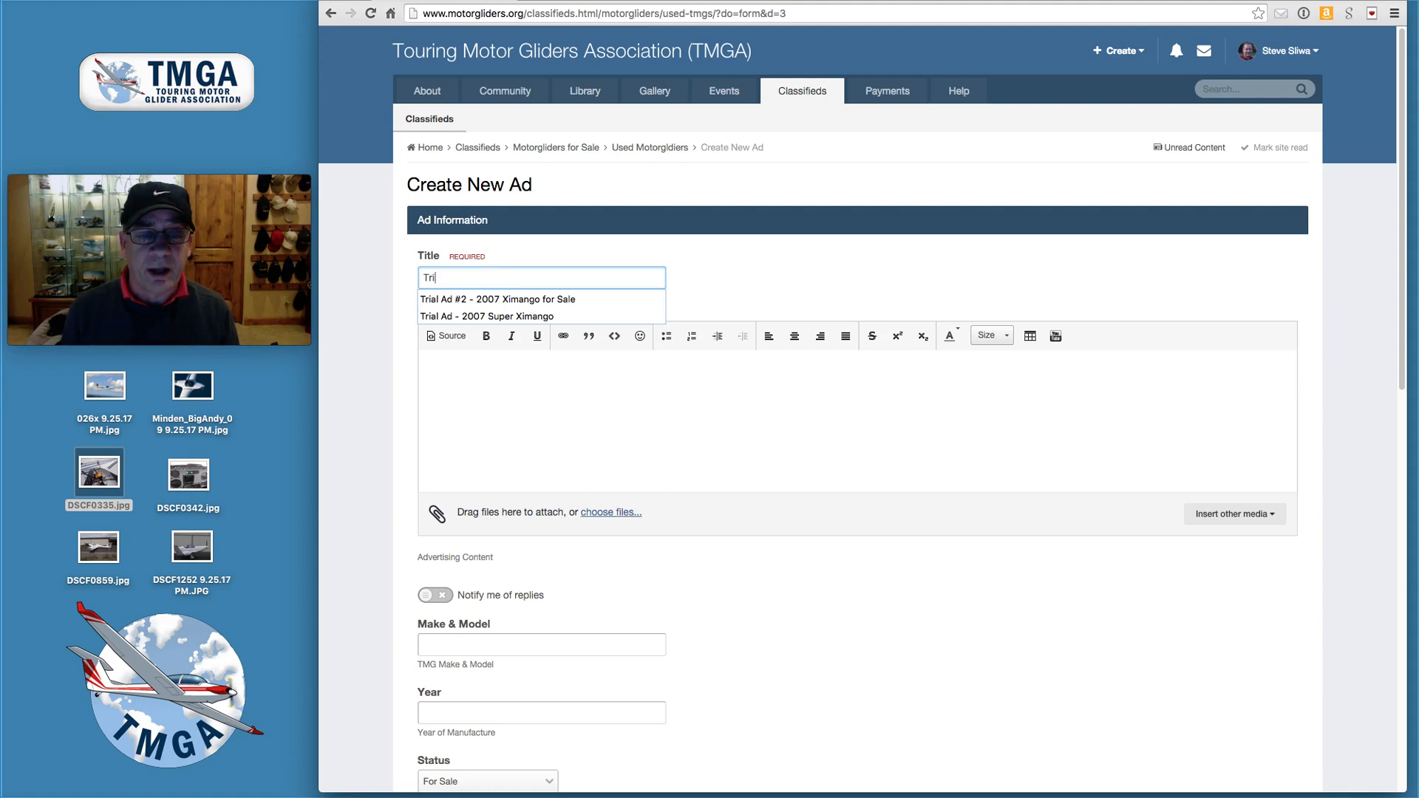
pyautogui.click(488, 300)
pyautogui.click(471, 282)
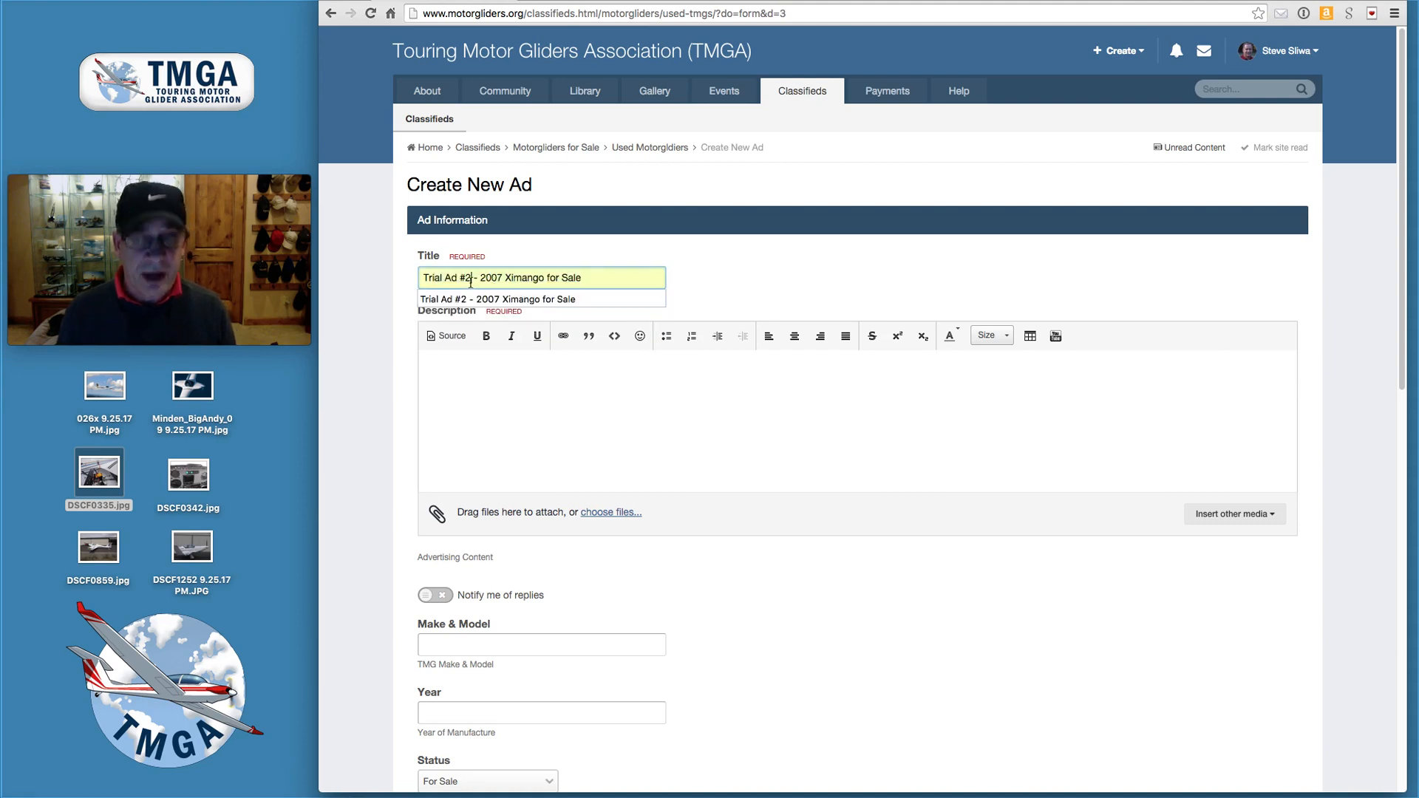
pyautogui.press('BackSpace')
pyautogui.write('3')
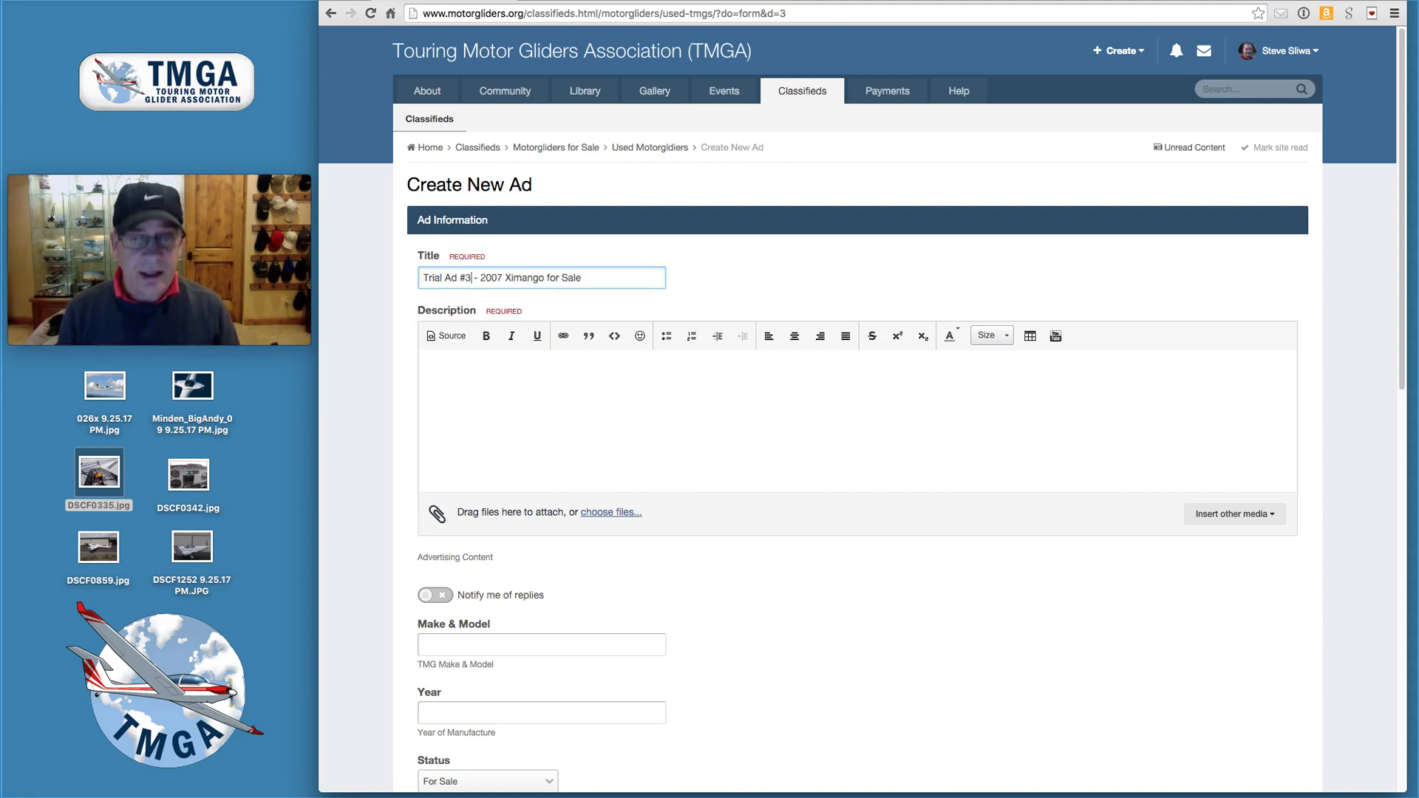
pyautogui.click(492, 374)
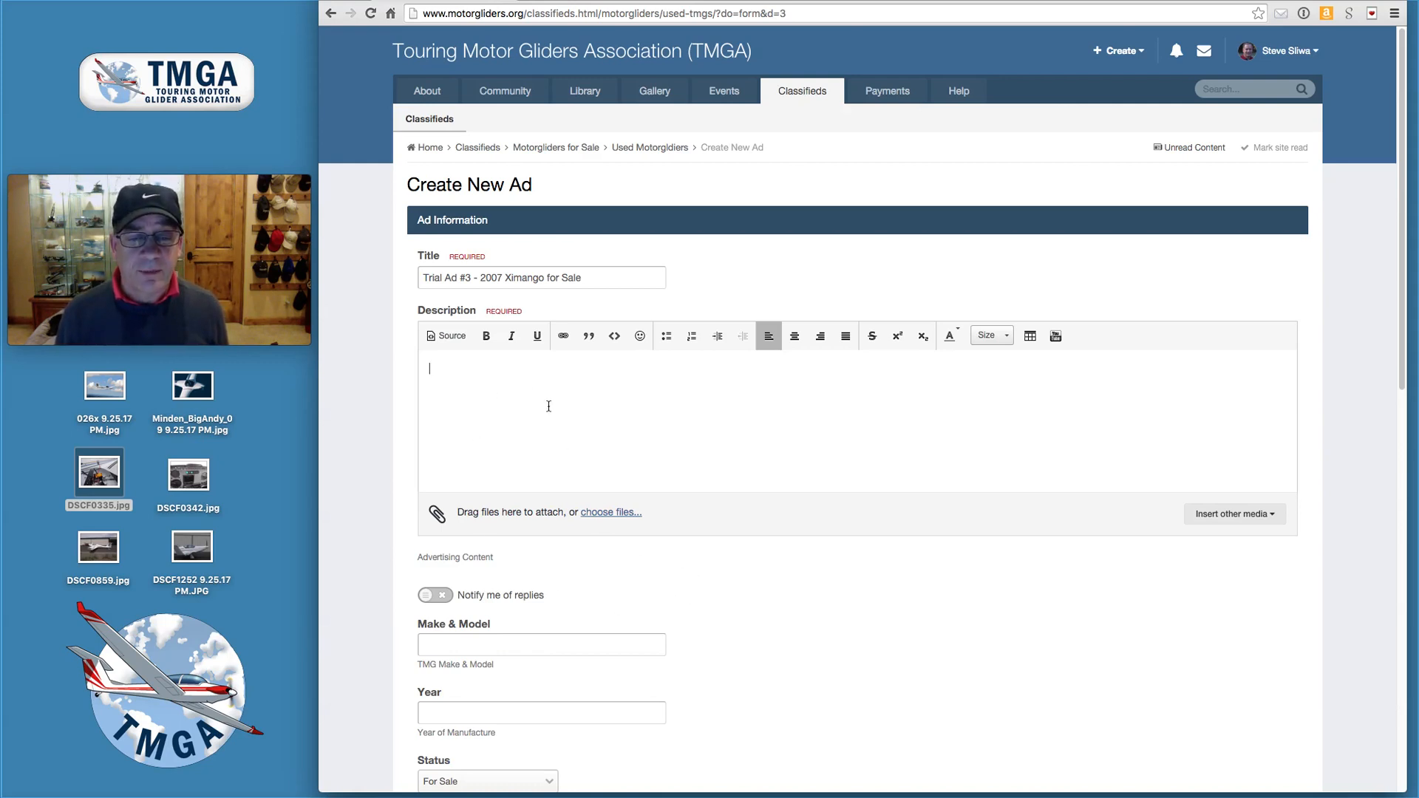
pyautogui.rightClick(485, 397)
# - Choose 'Paste without formatting' from the description editor's right-click menu
pyautogui.click(485, 396)
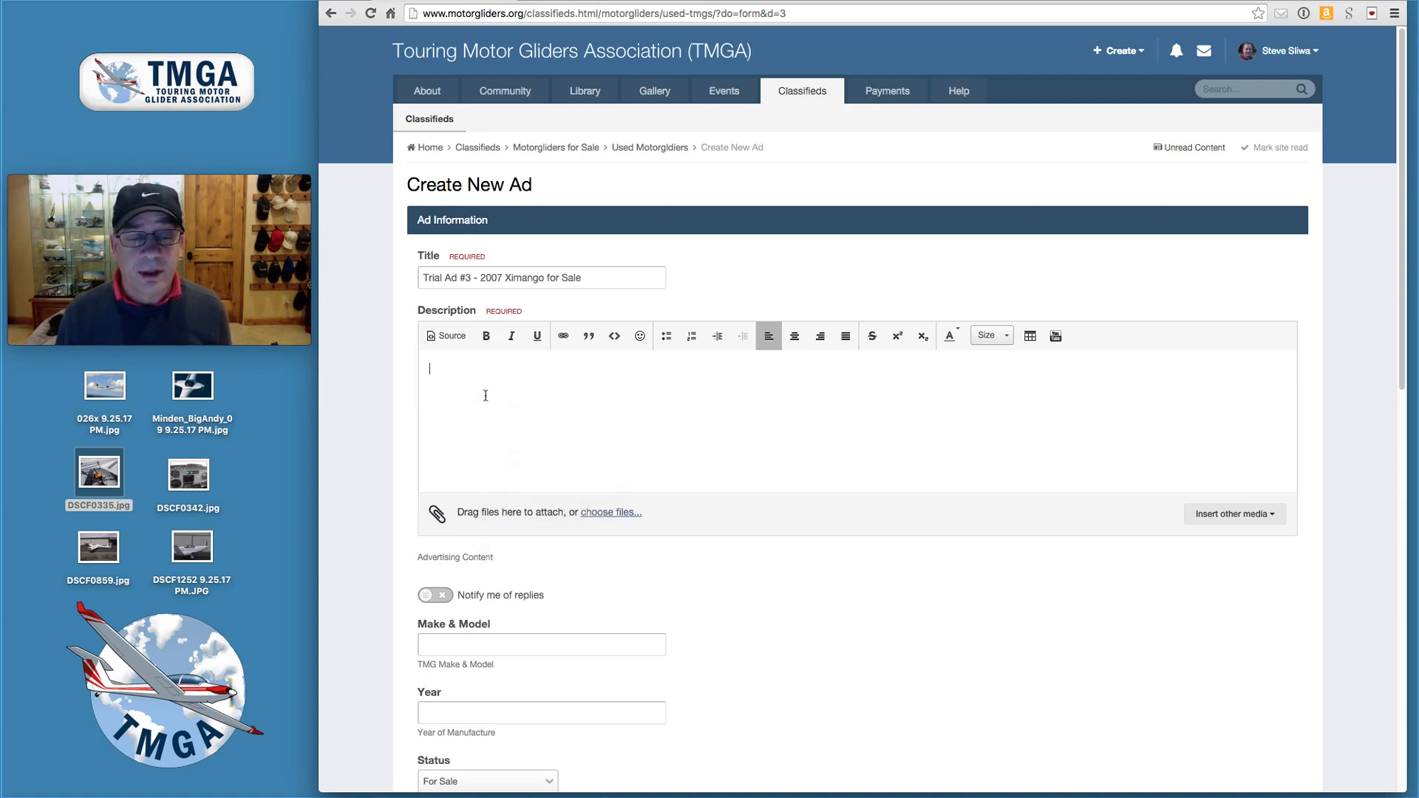
pyautogui.rightClick(474, 401)
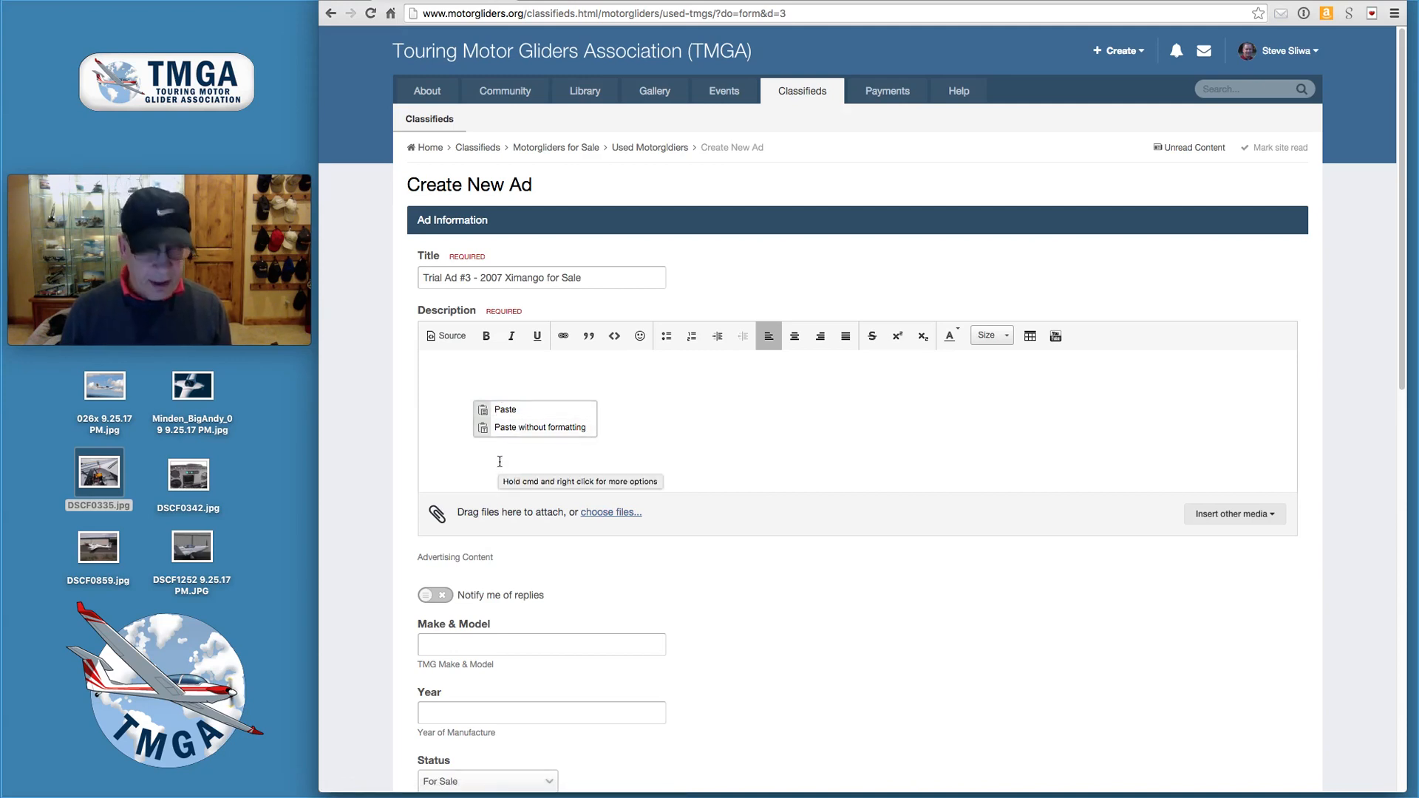
pyautogui.click(540, 427)
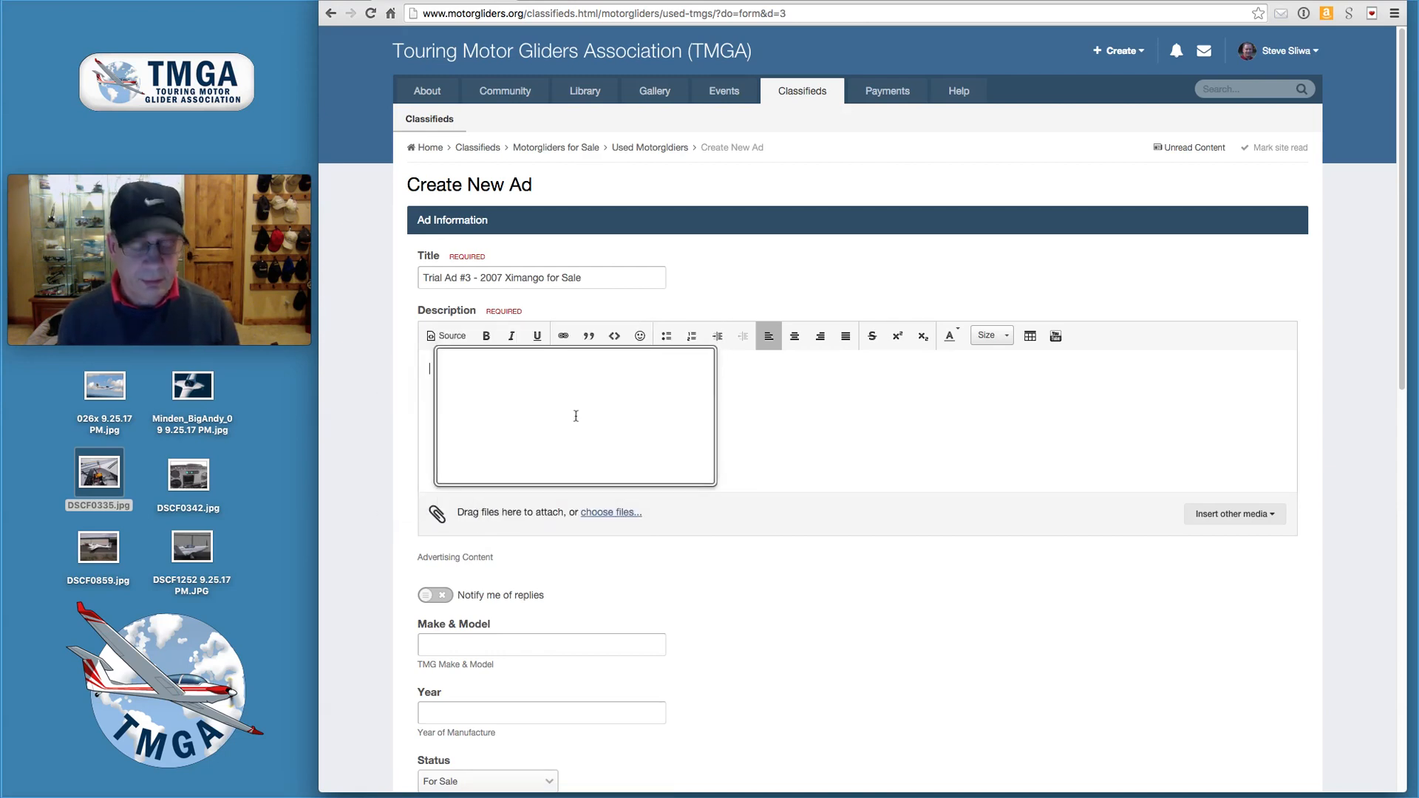
pyautogui.press('Escape')
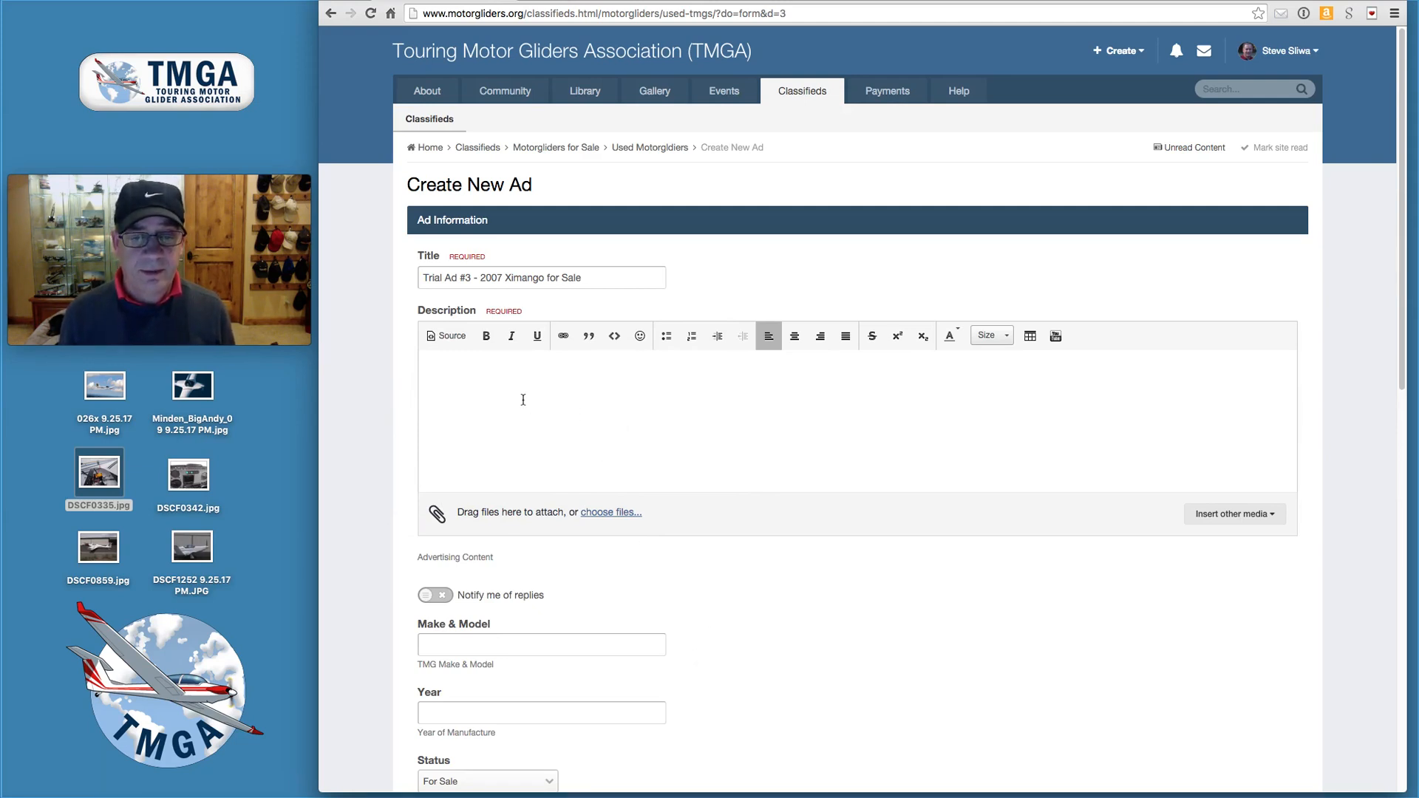
pyautogui.press('alt+super+8')
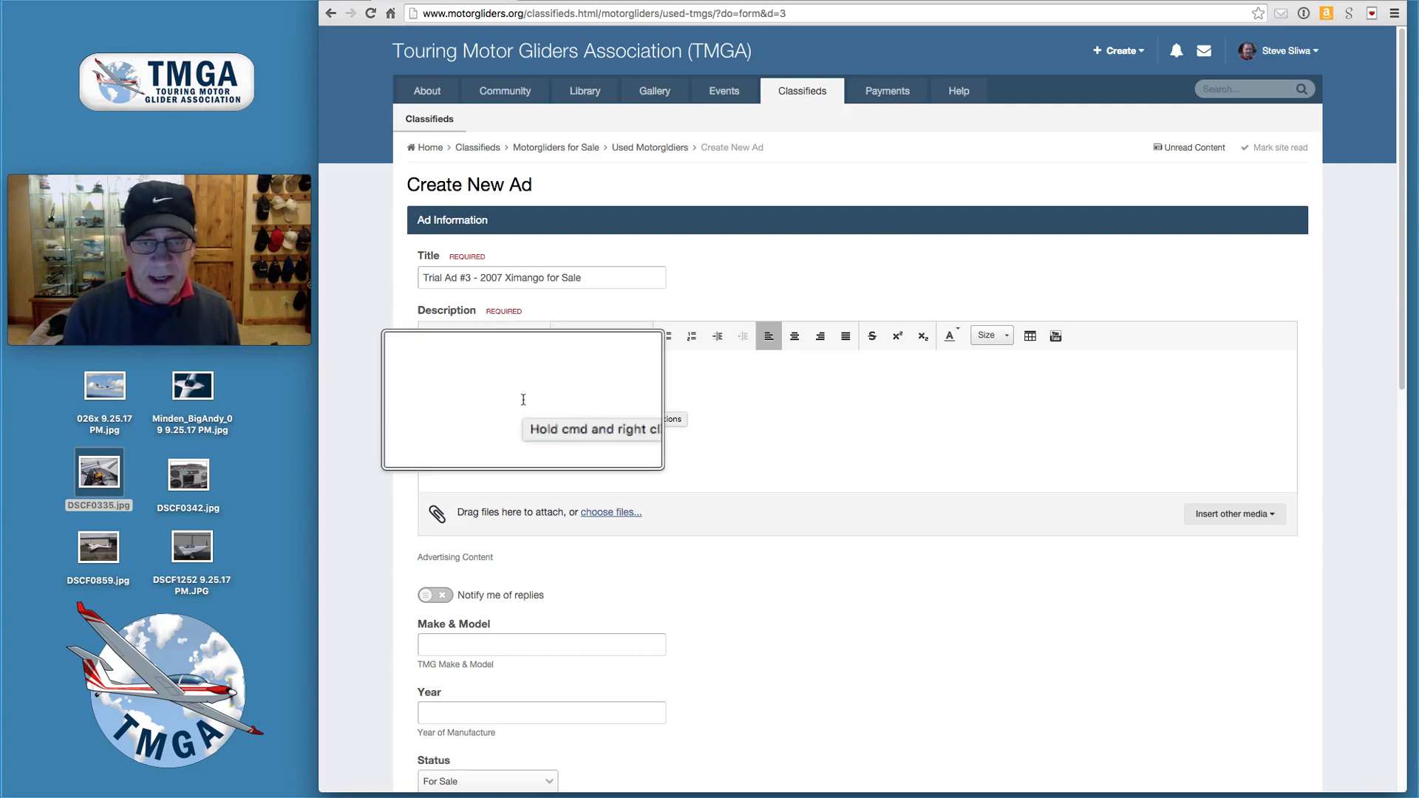
pyautogui.rightClick(591, 420)
pyautogui.click(590, 419)
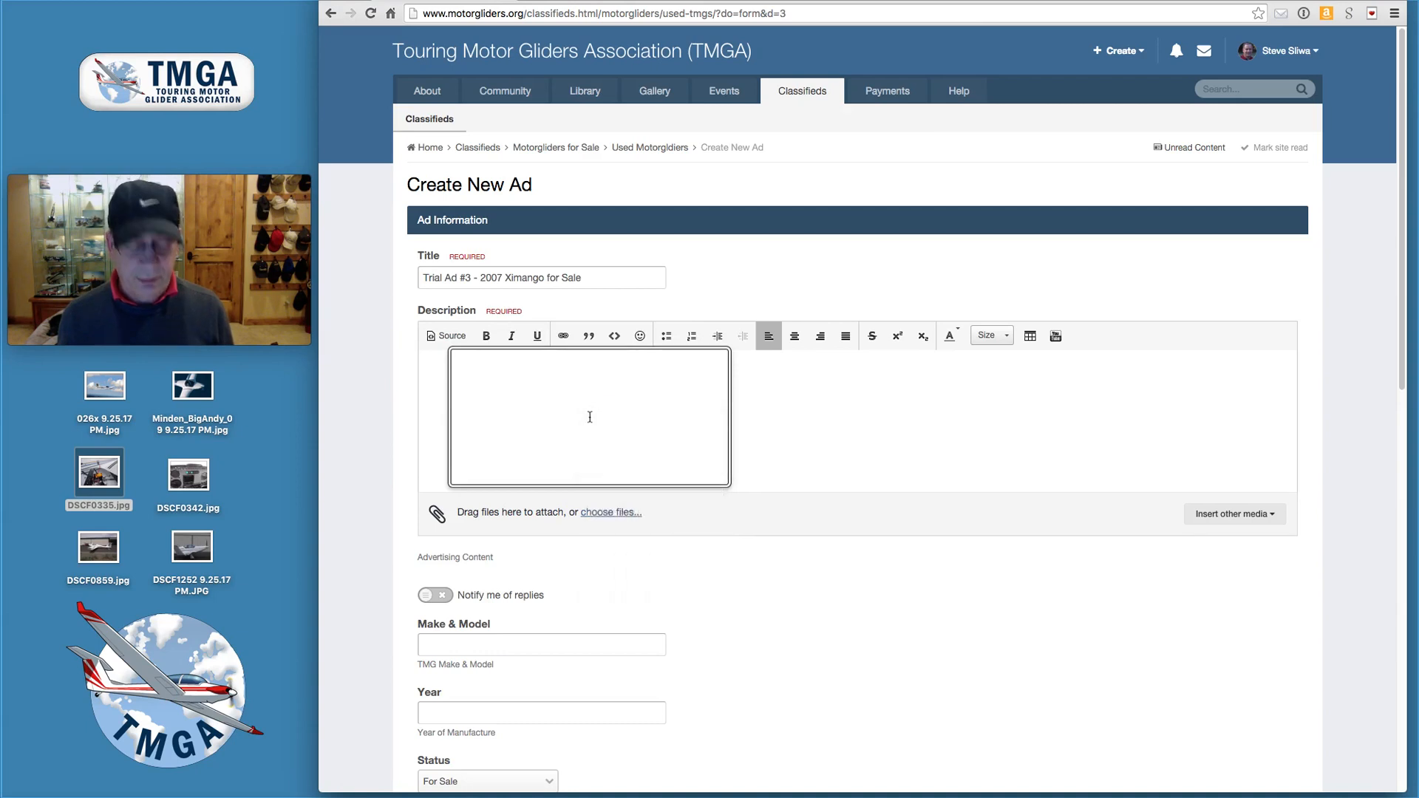
pyautogui.rightClick(590, 417)
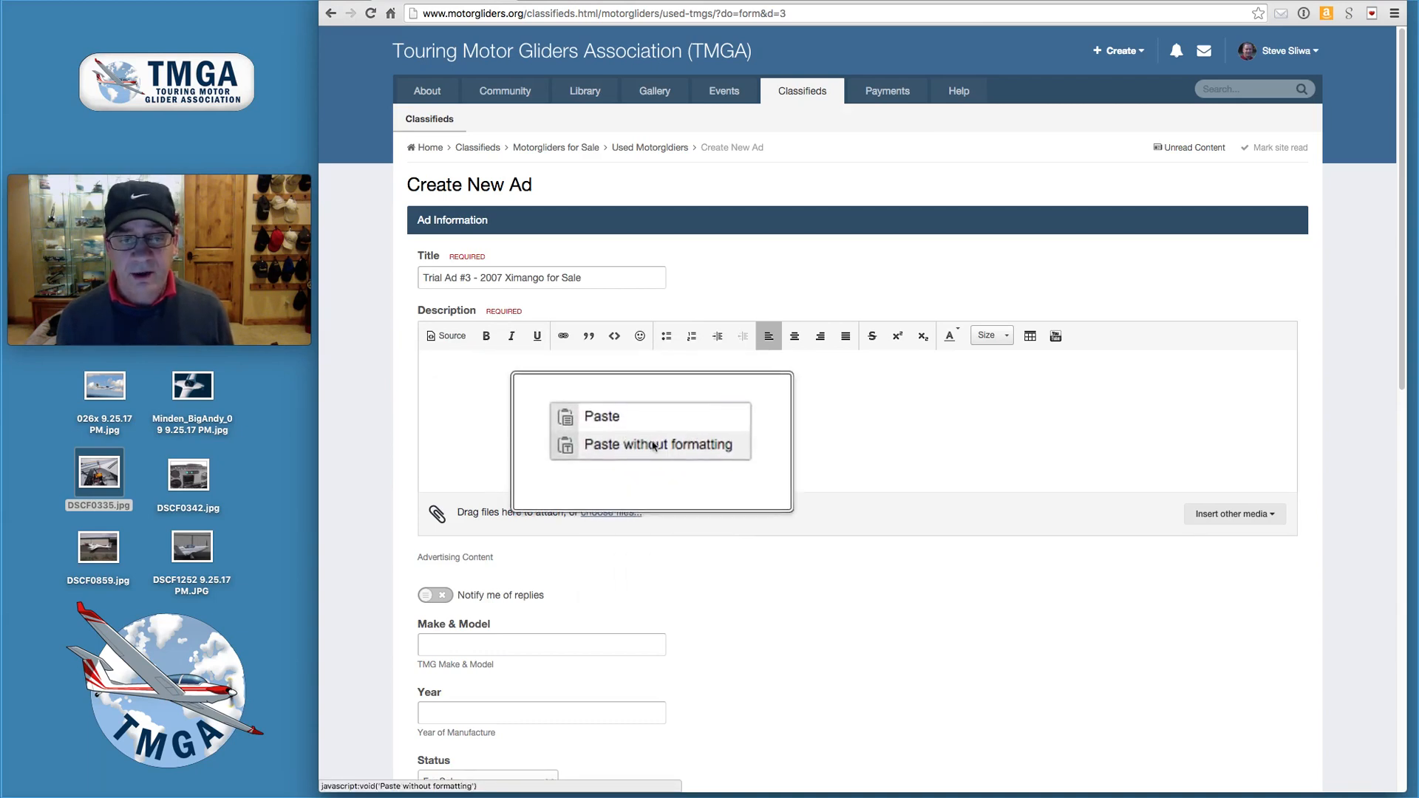
pyautogui.click(654, 447)
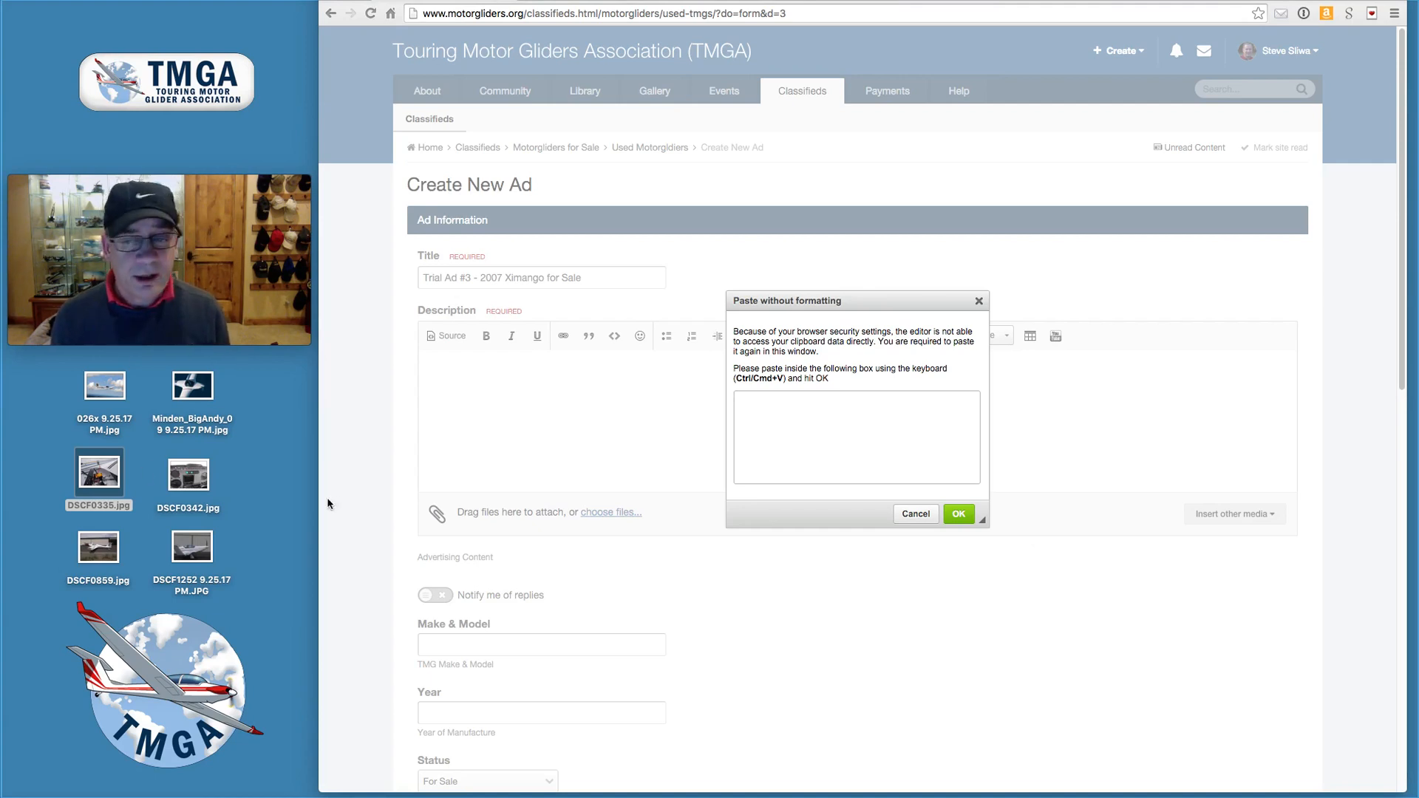
# - Paste the Super Ximango write-up (glass cockpit, modifications, 140 SNEW) as plain text and confirm
pyautogui.click(780, 426)
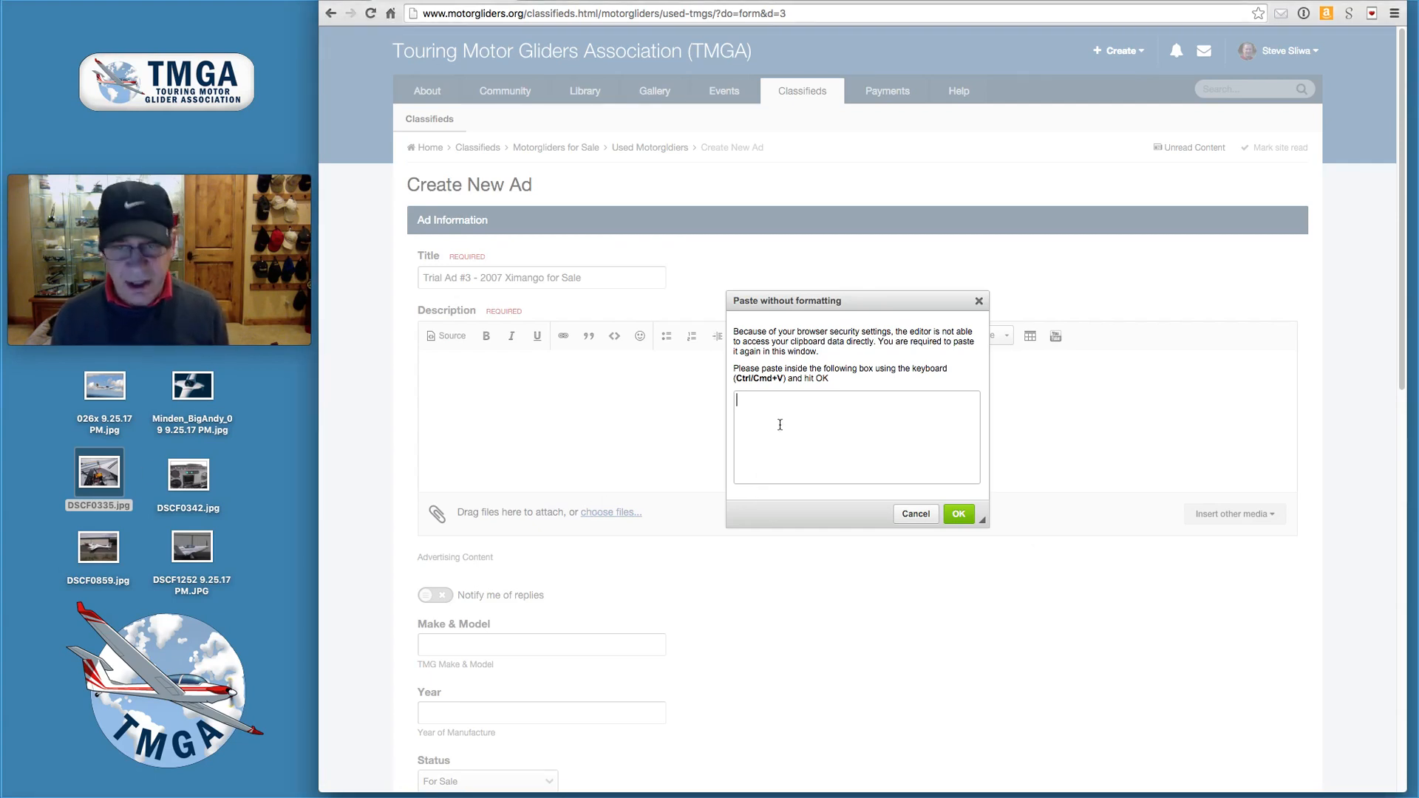
pyautogui.write('Like new Super Ximango for sale.  Glass cockpit include Denon PFD & EMD, LX80 Soaring Computer, Garmin SL30 radio, Garmin Transponder.  Modifications include customer paint & trim, custom tail dolly, external power adapter, LED position and strobe lights.  Last Ximango imported into the US, Serial number 175.  140 SNEW.')
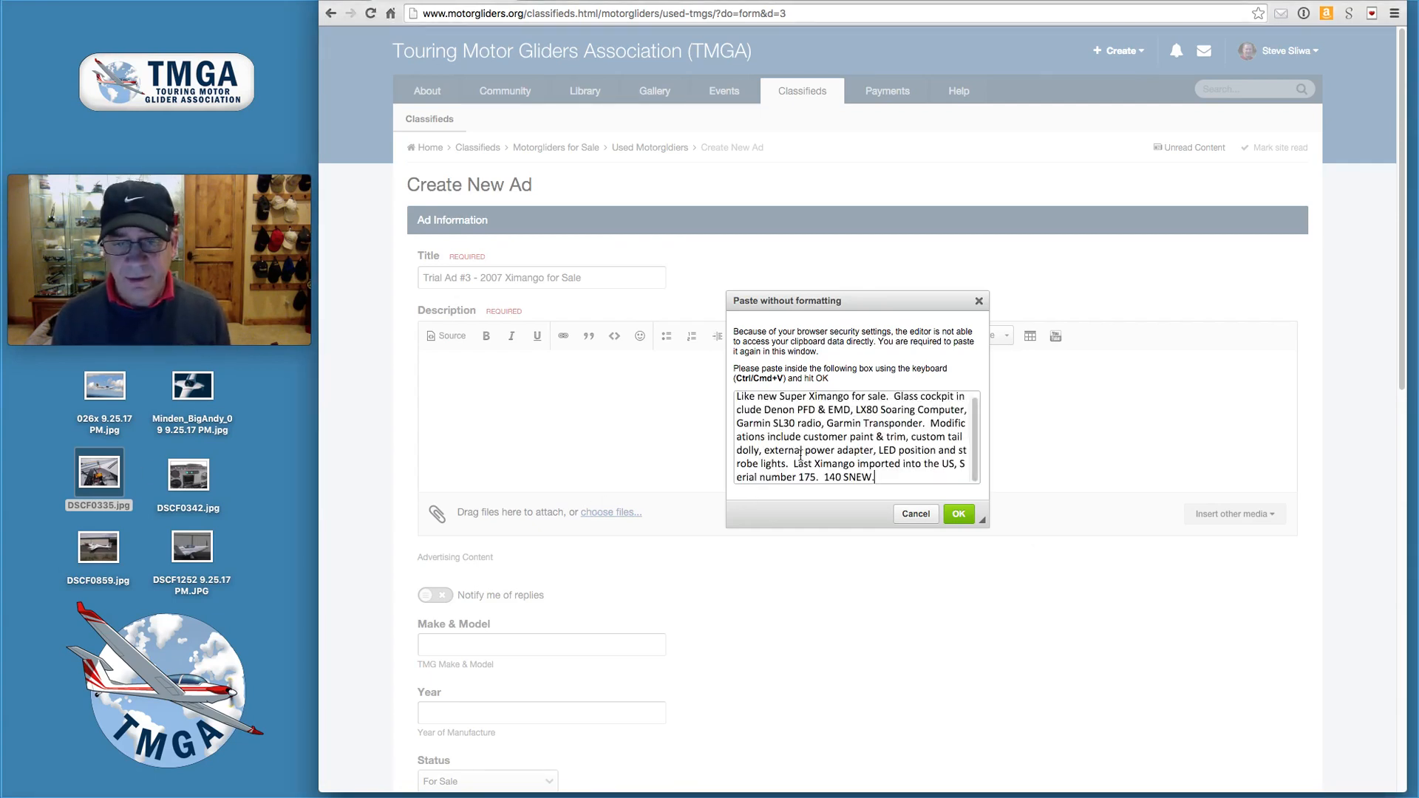
pyautogui.click(957, 516)
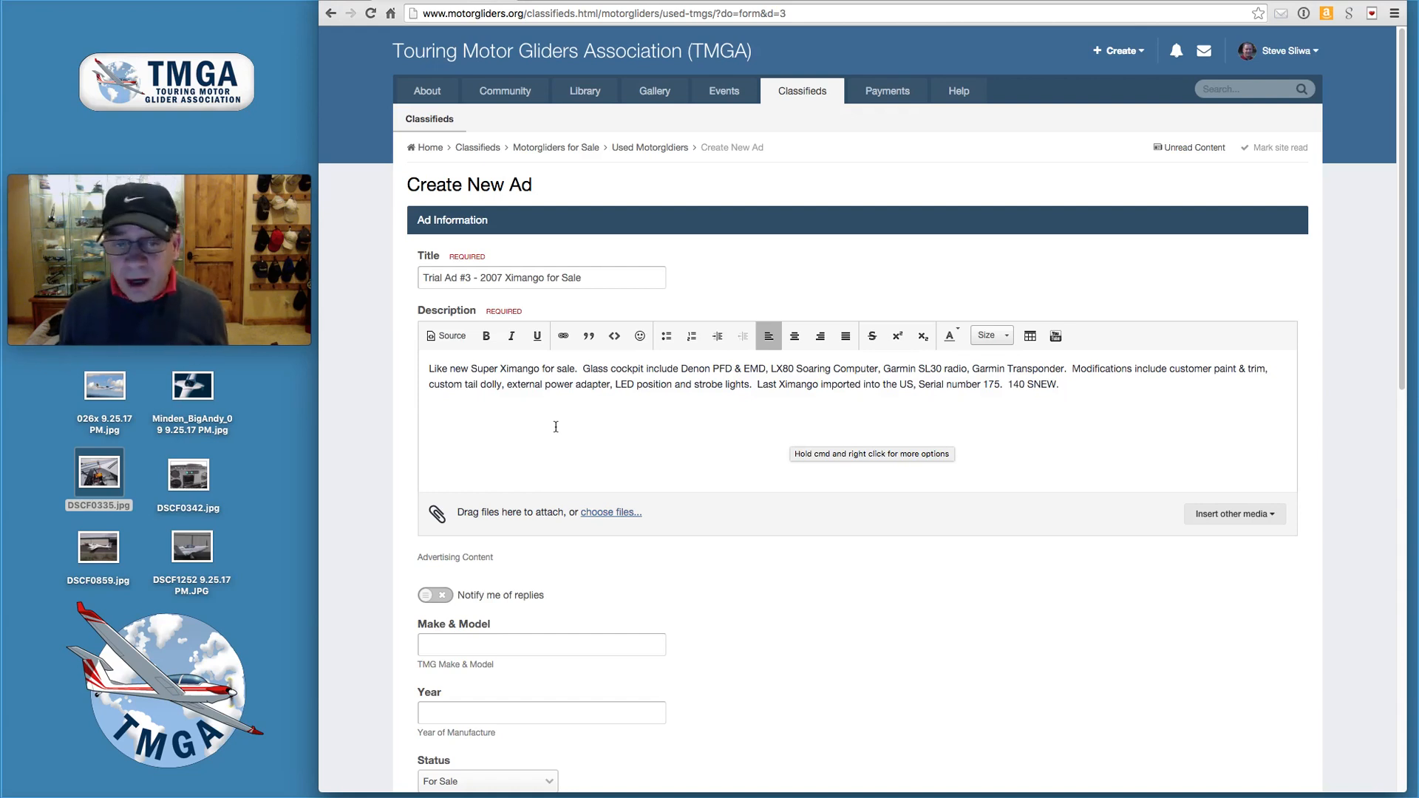
# - Bold 'LED position and strobe lights' and underline 'Garmin SL30 radio' in the description text
pyautogui.doubleClick(631, 385)
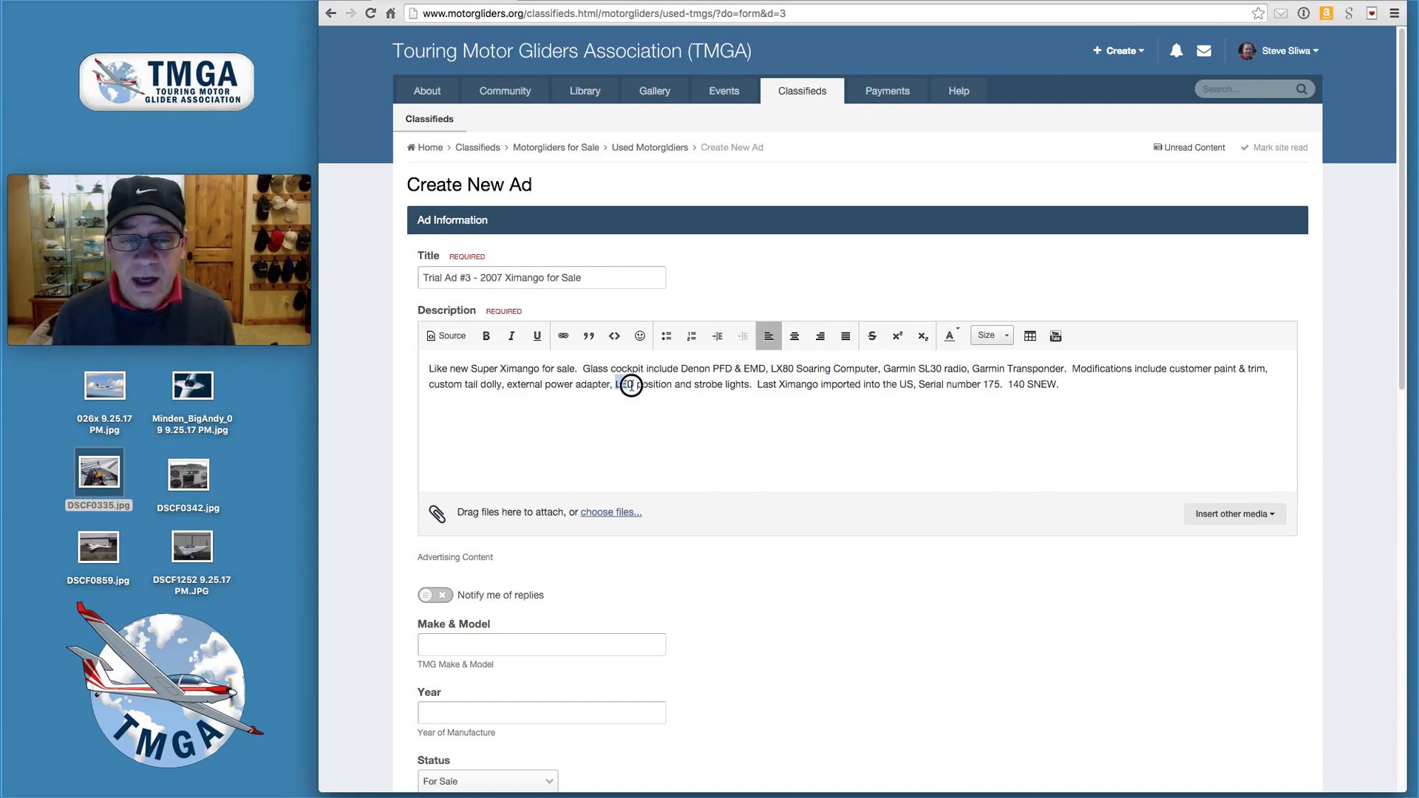
pyautogui.moveTo(631, 386); pyautogui.dragTo(749, 385)
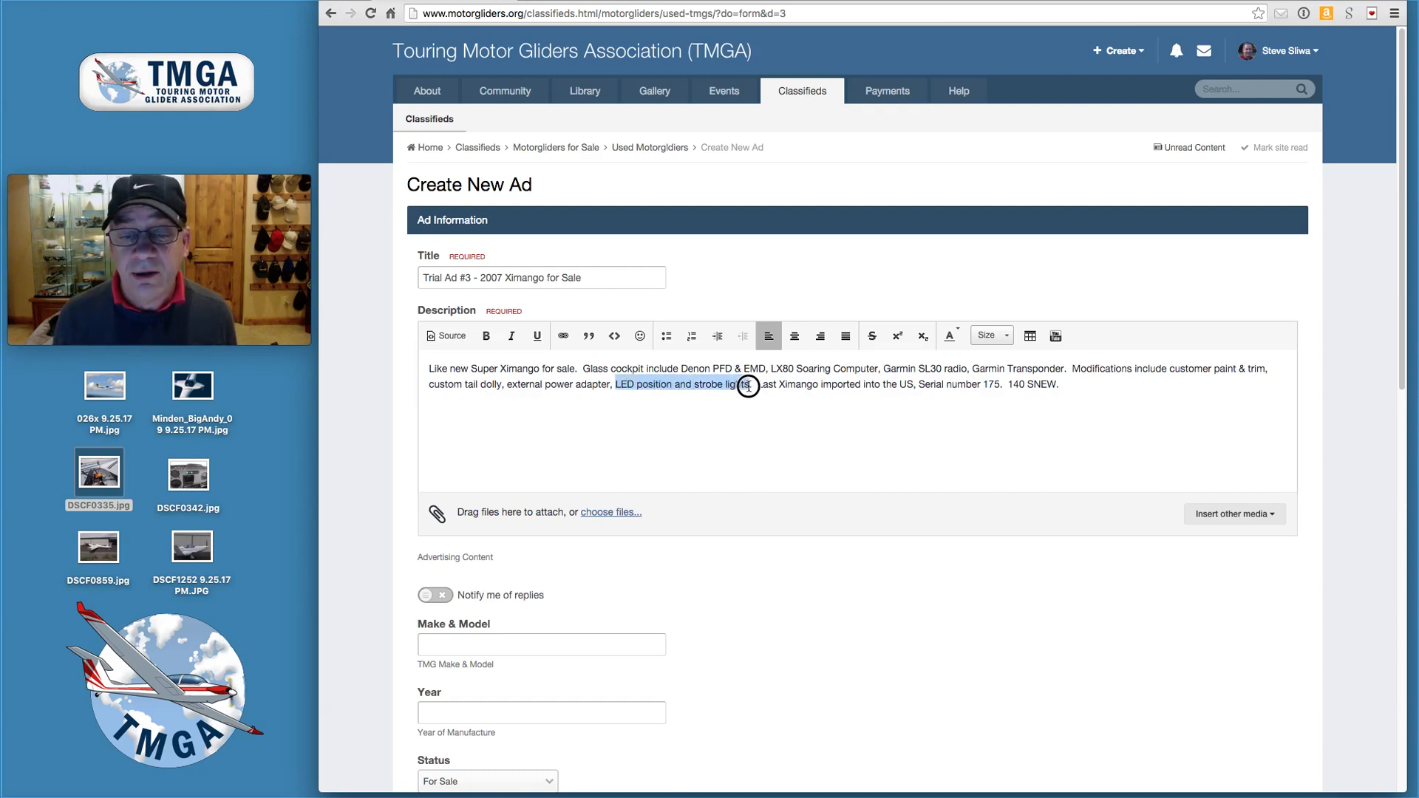
pyautogui.click(487, 337)
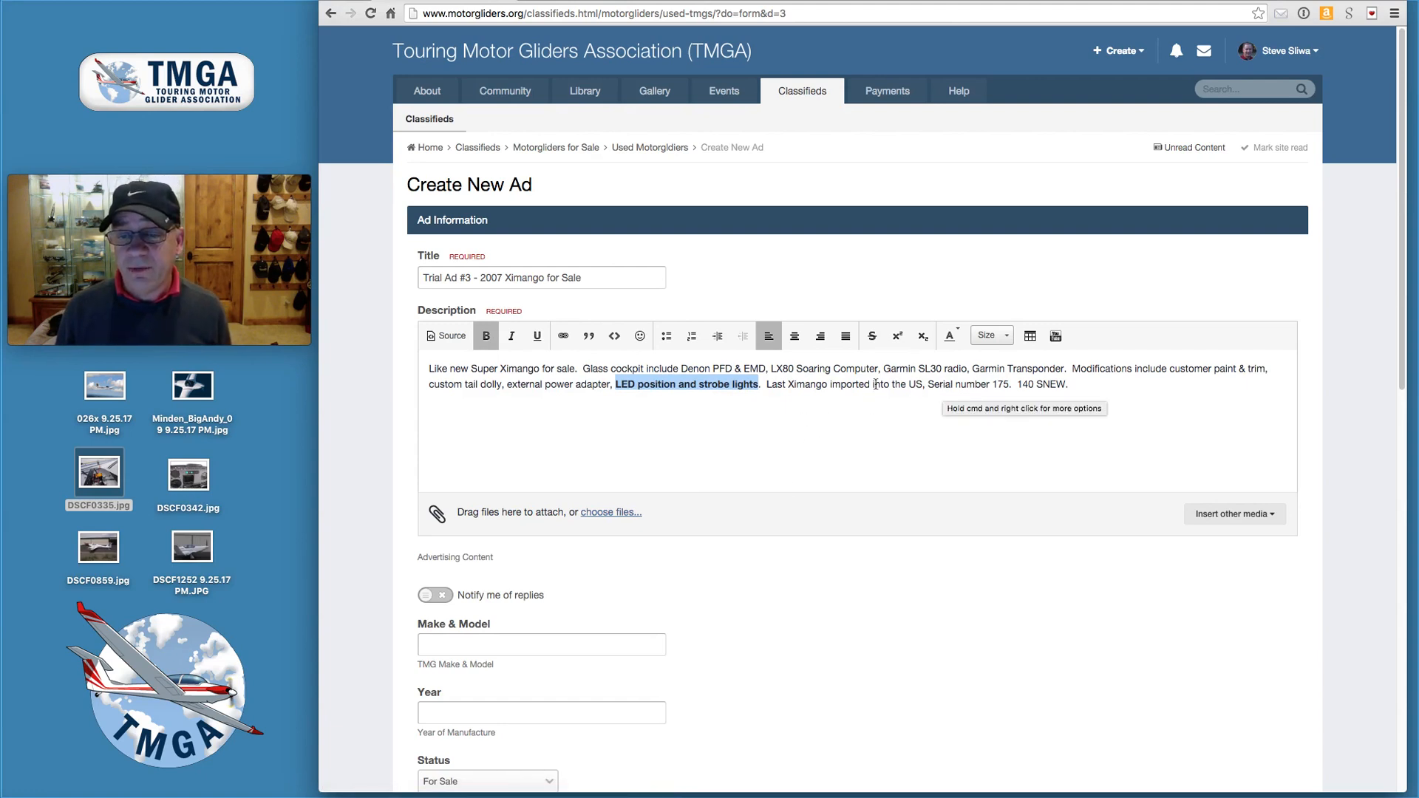
pyautogui.moveTo(884, 369); pyautogui.dragTo(967, 366)
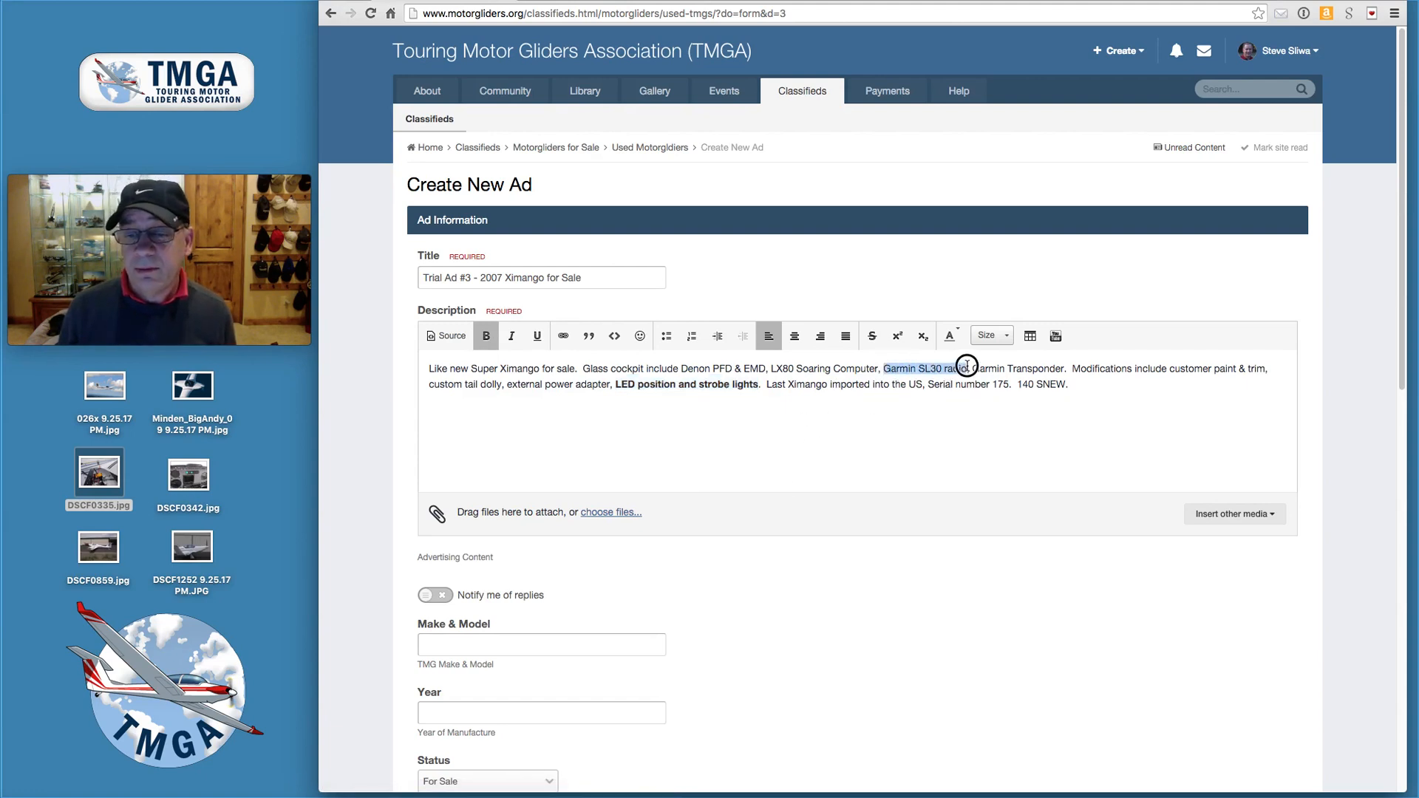
pyautogui.click(537, 336)
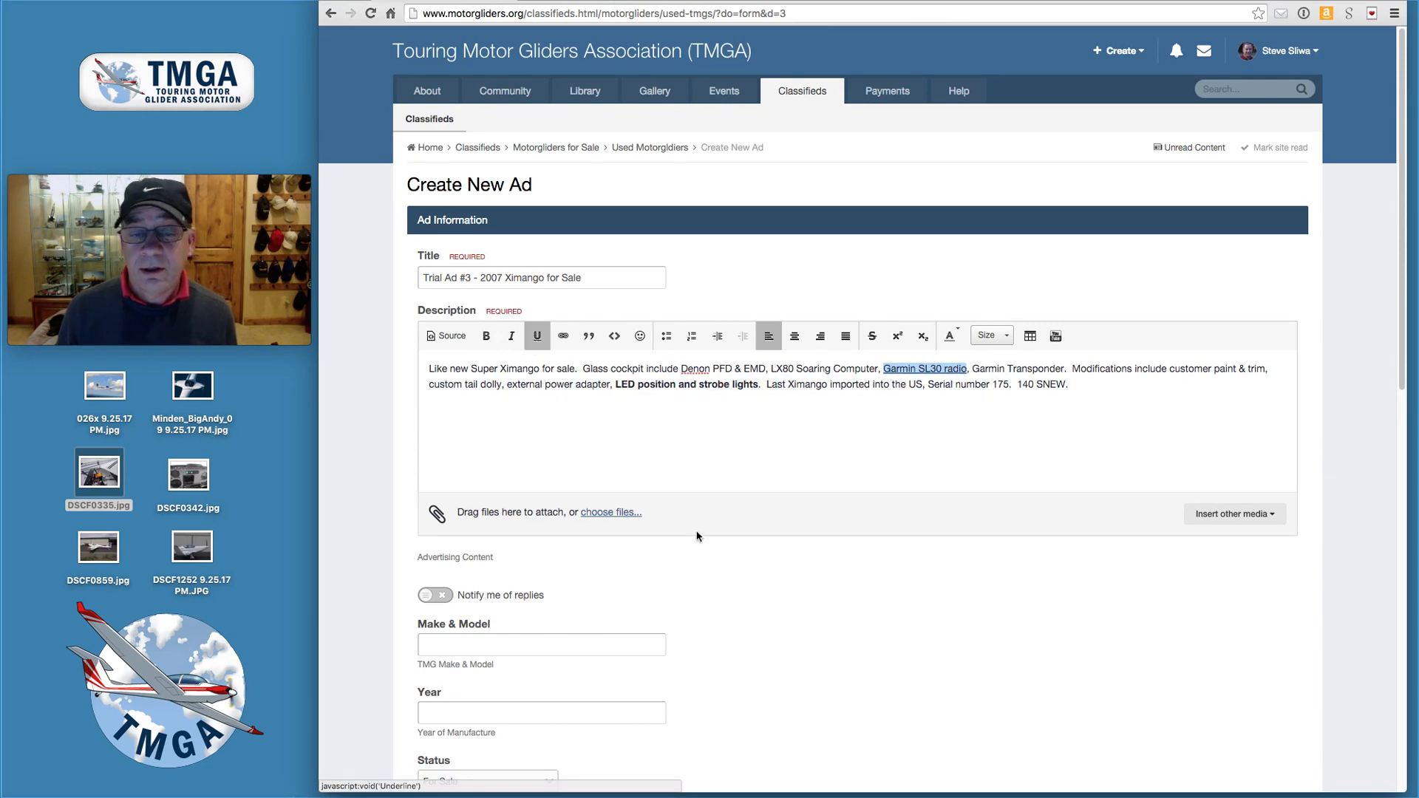
pyautogui.click(806, 441)
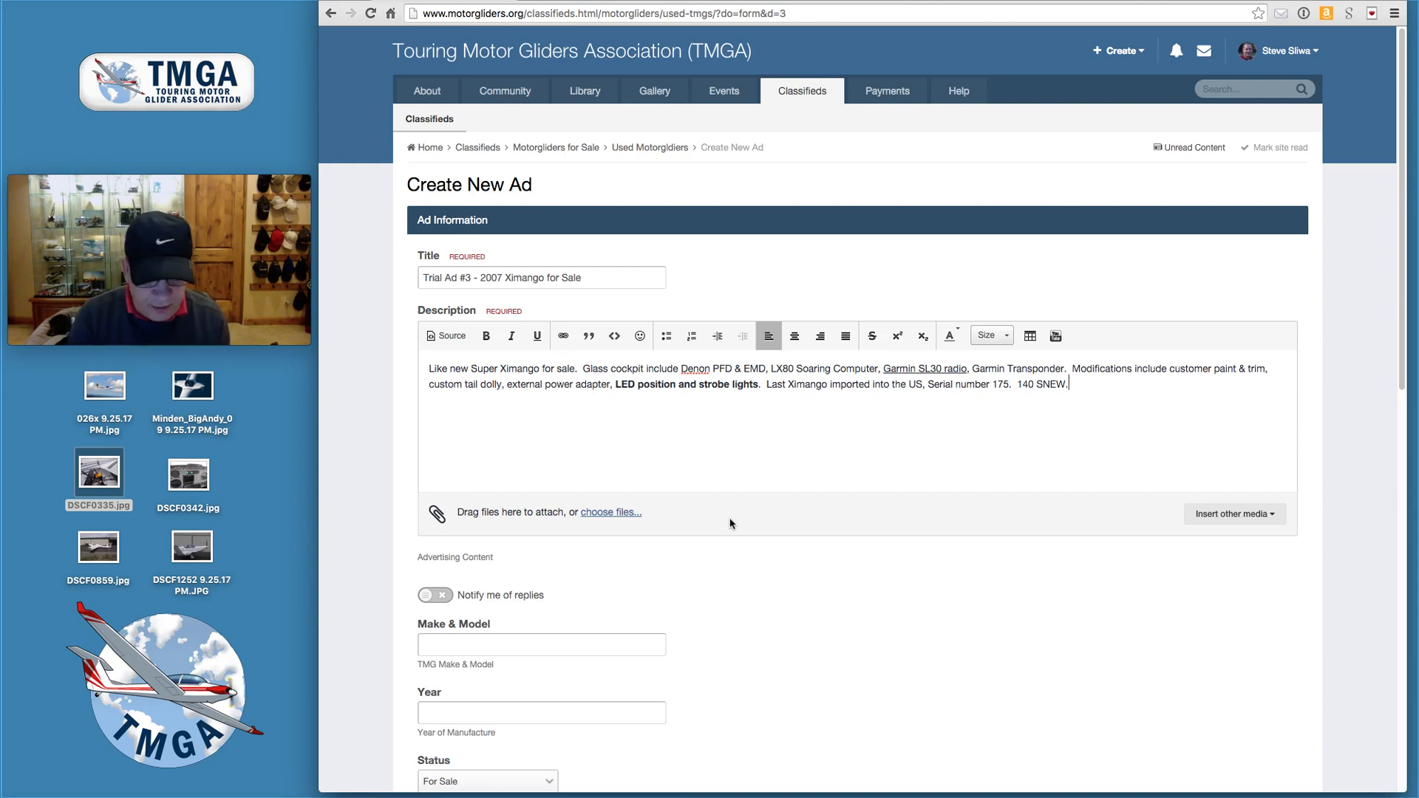
pyautogui.press('alt+super+8')
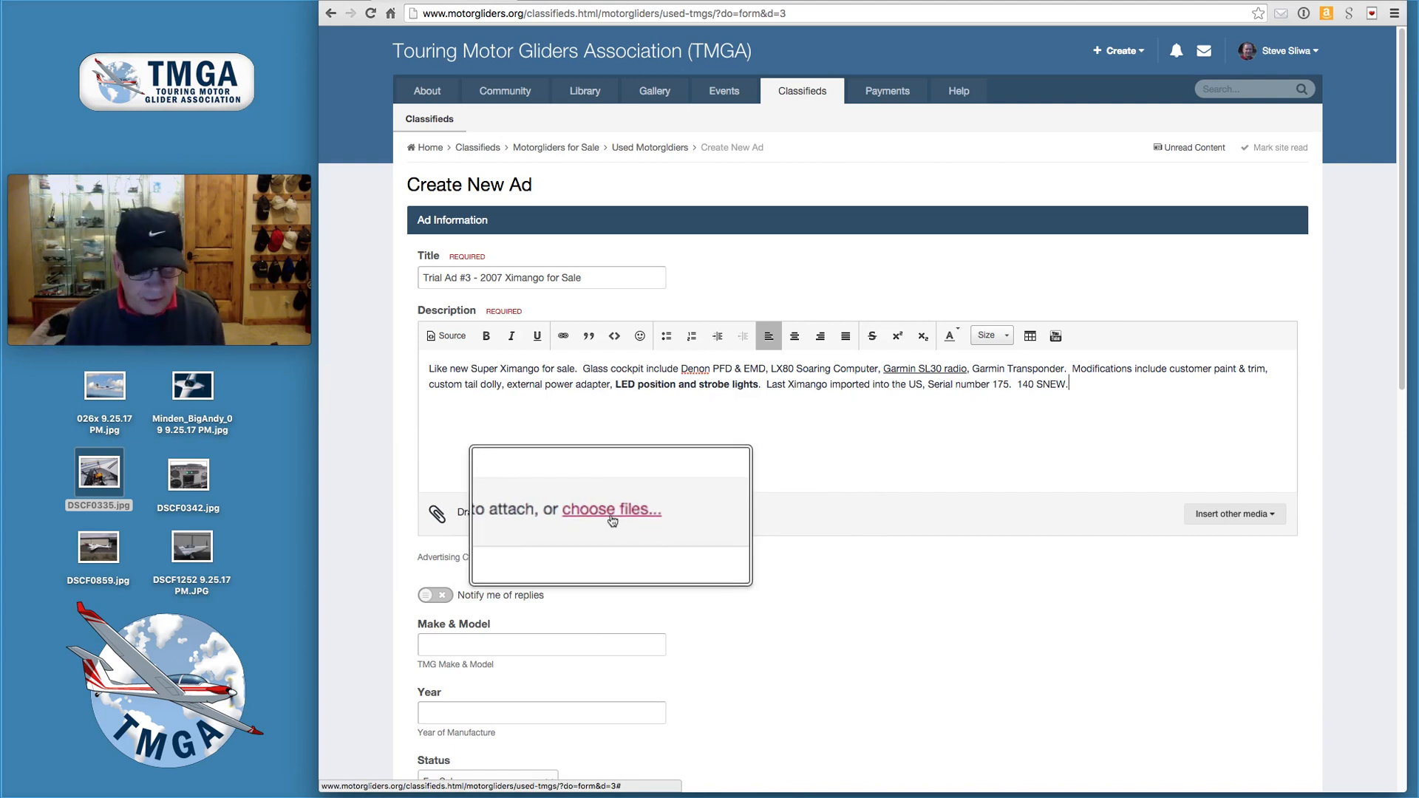
pyautogui.press('alt+super+8')
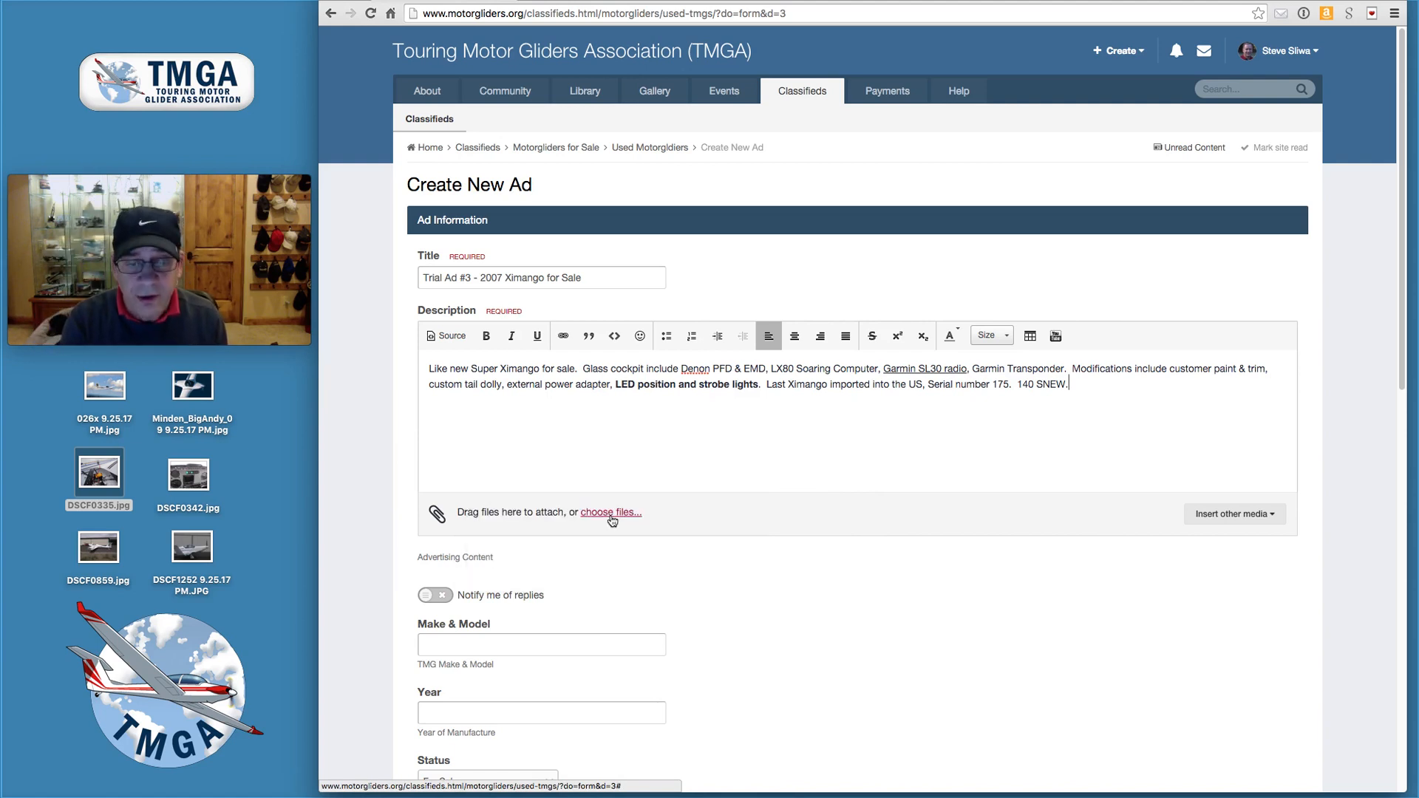
# - Turn on reply notifications and set Make & Model to Aeromot Super Ximango AMT-200S, Year 2007
pyautogui.scroll(-5, 610, 524)
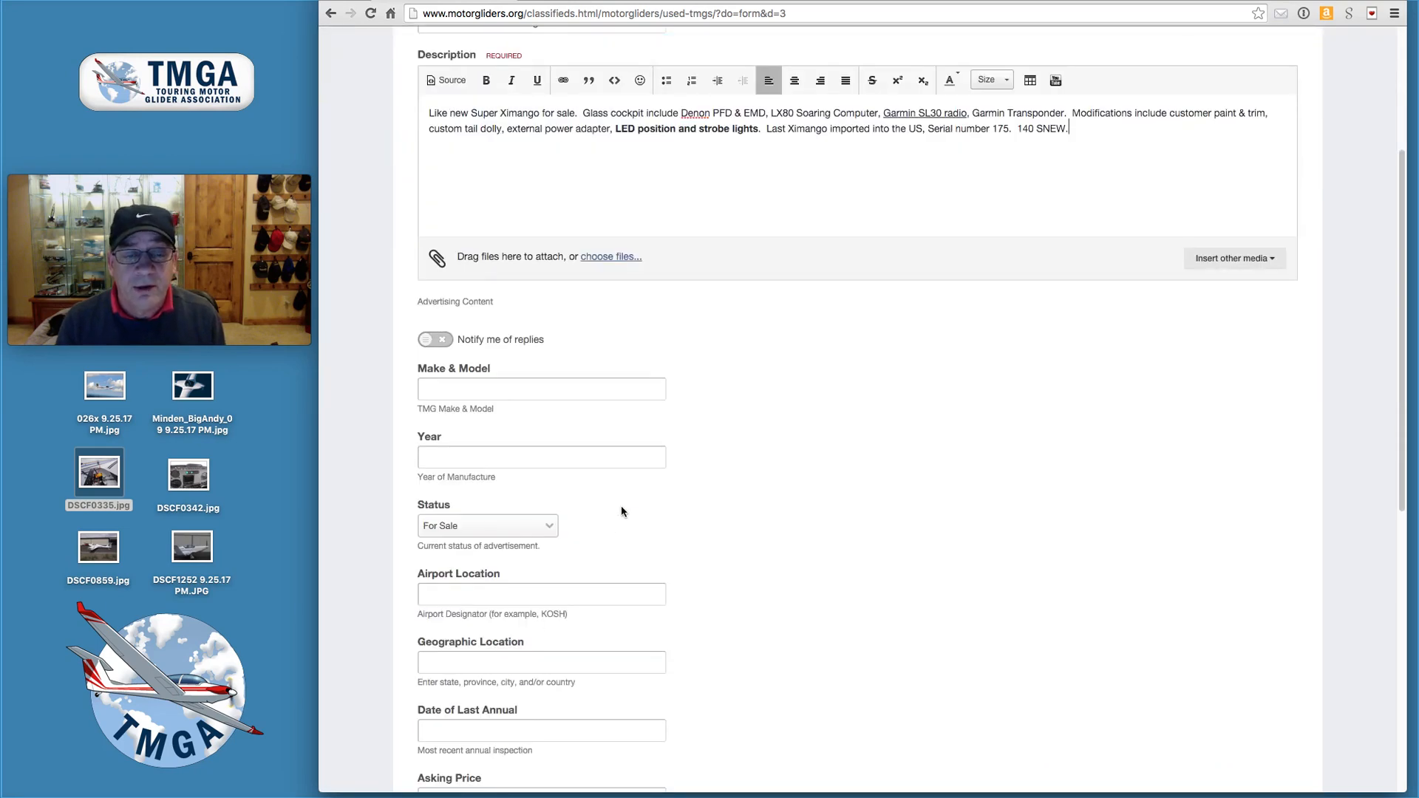
pyautogui.scroll(-3, 614, 488)
pyautogui.click(436, 170)
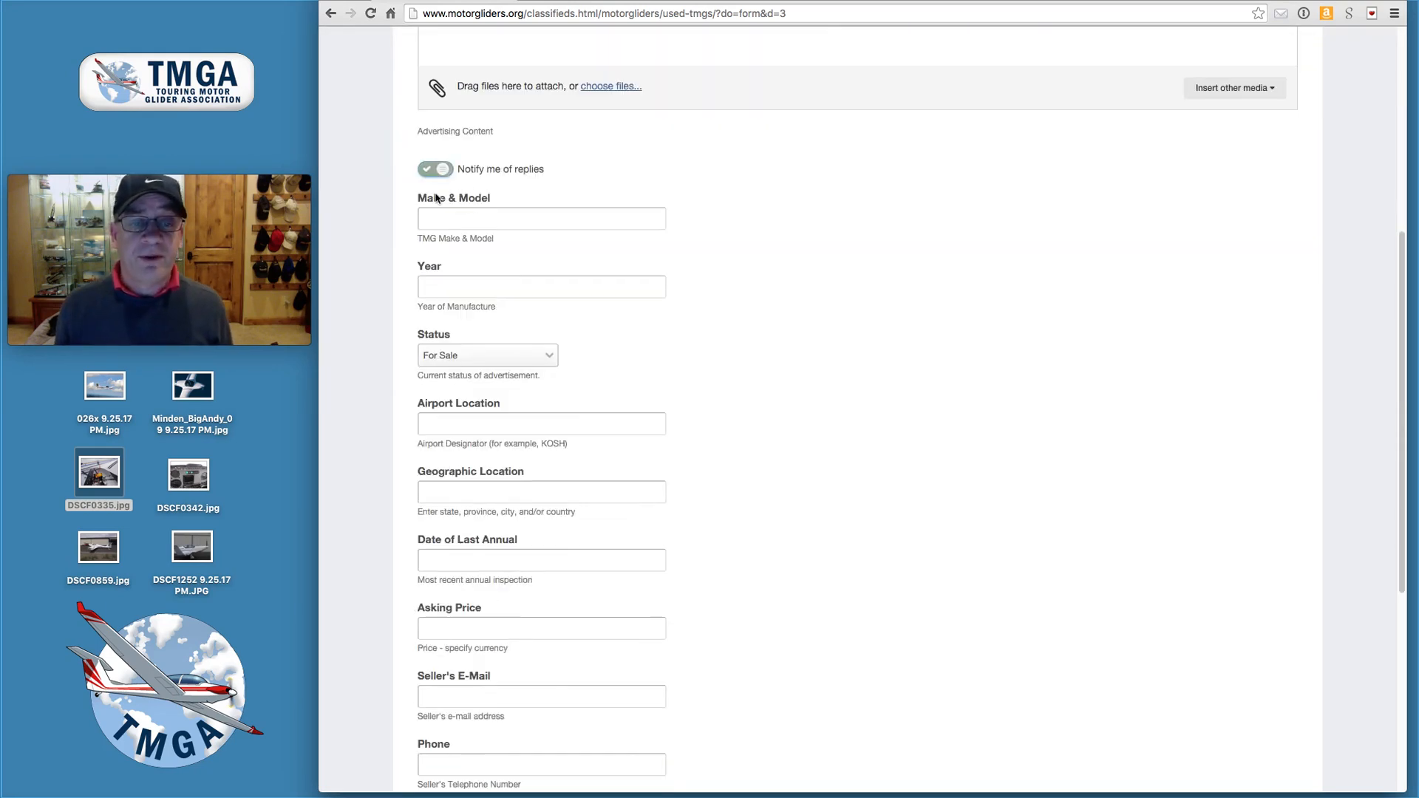
pyautogui.click(459, 218)
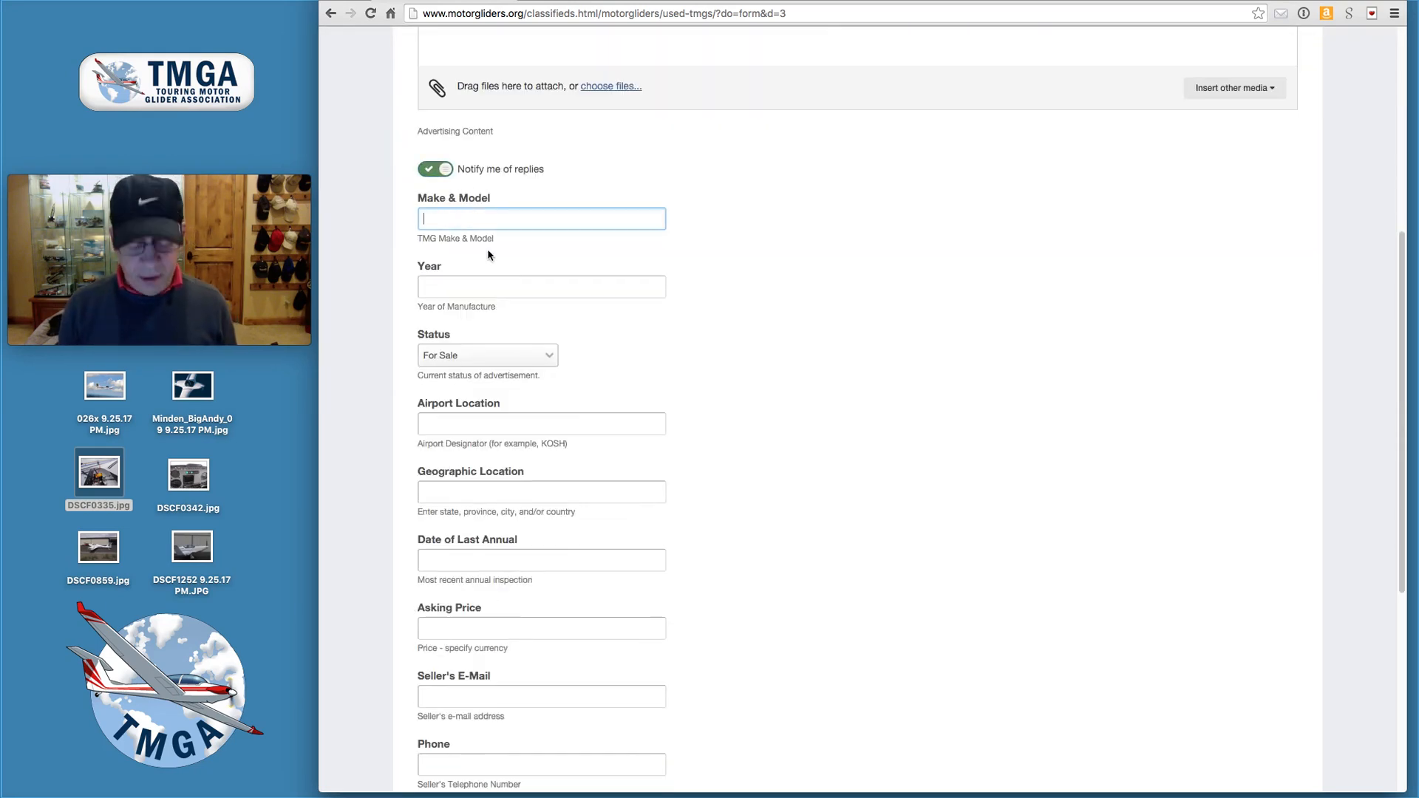
pyautogui.write('Aeromot Super Ximango AMT-200S')
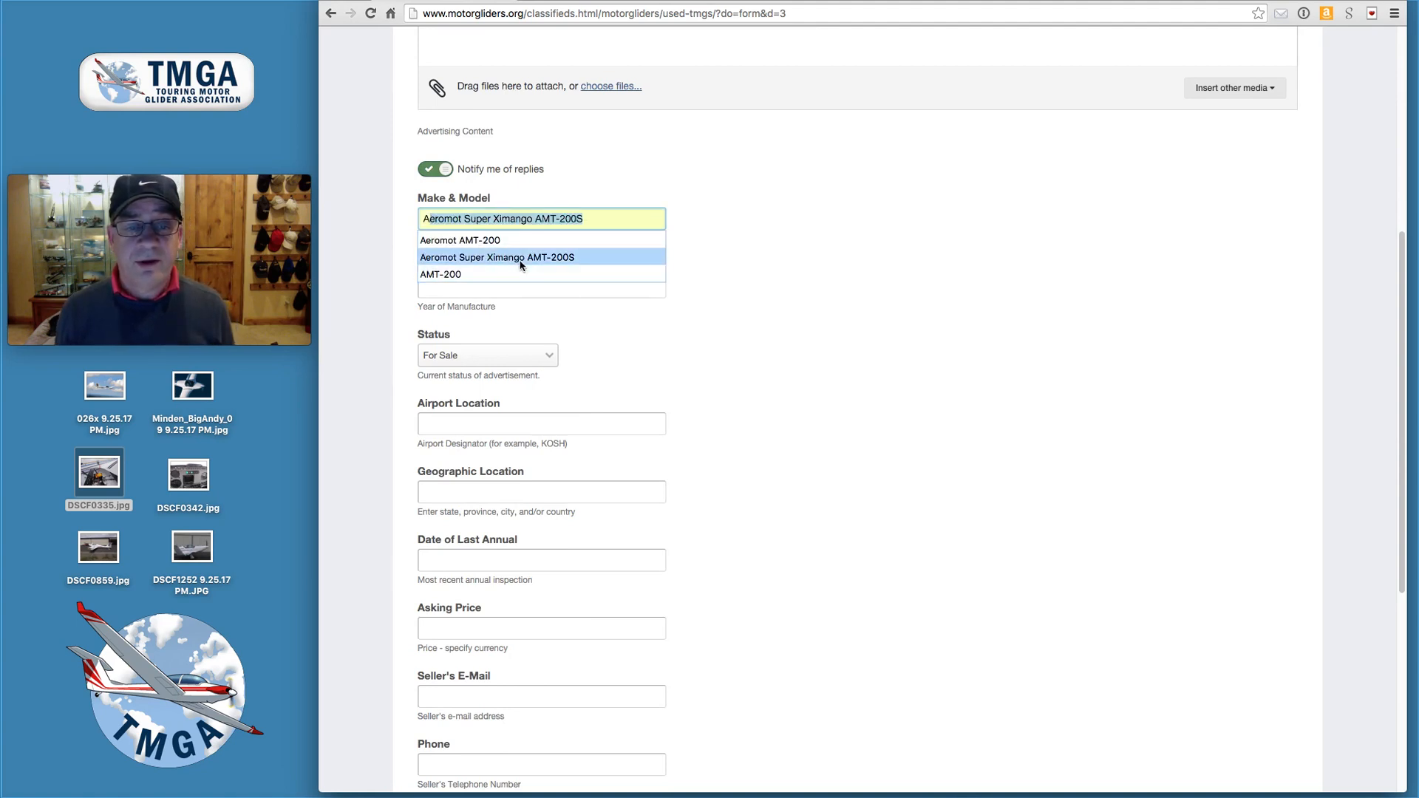
pyautogui.click(523, 259)
pyautogui.click(503, 293)
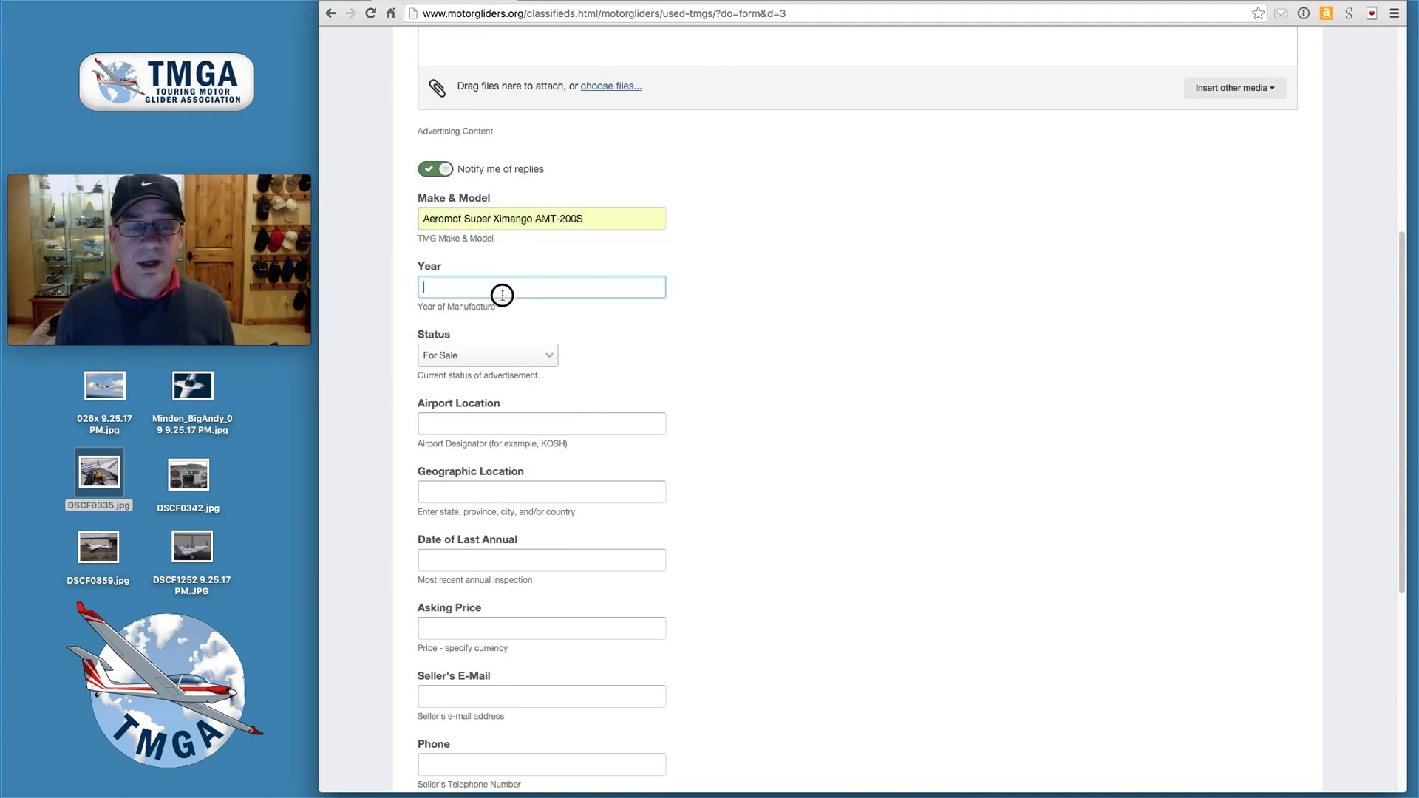
pyautogui.write('200')
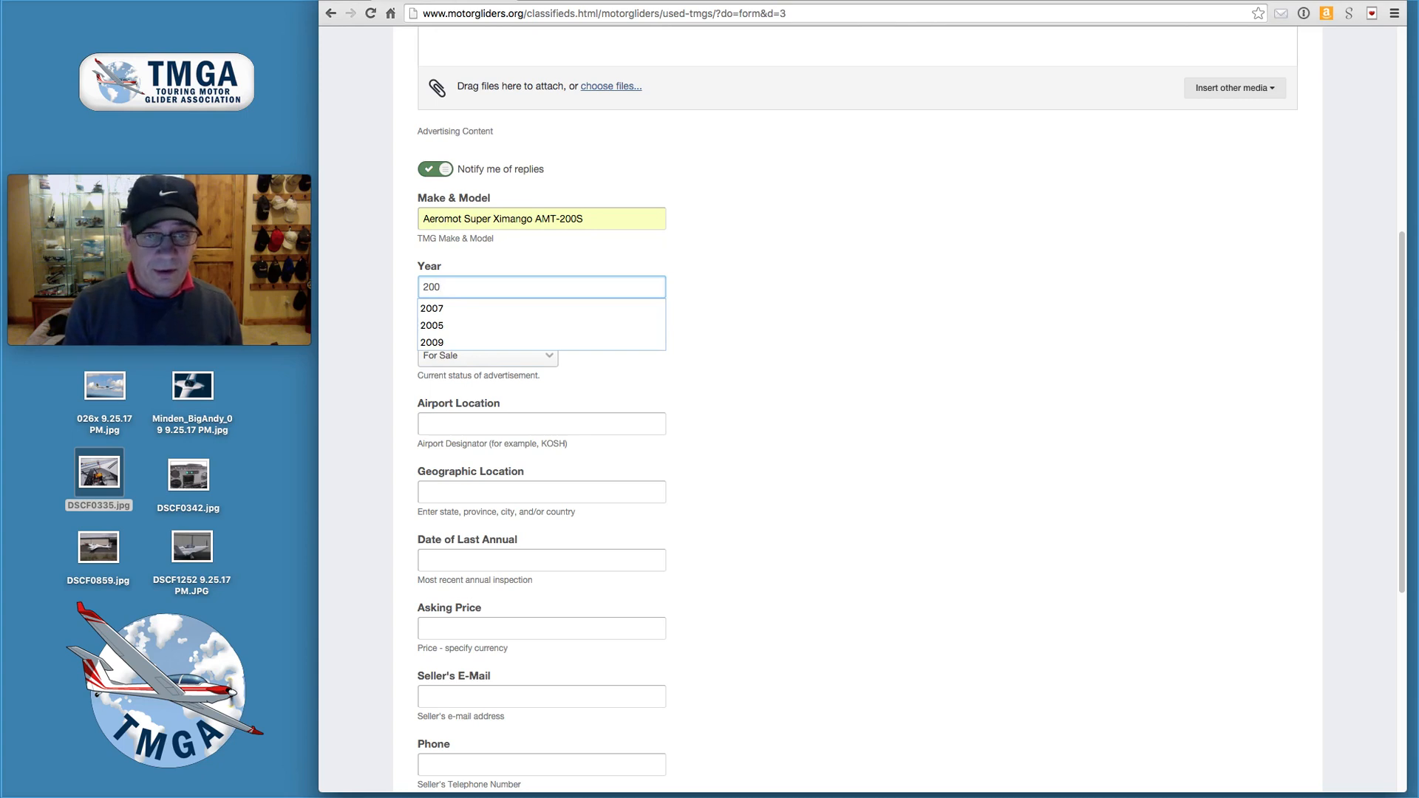
pyautogui.write('7')
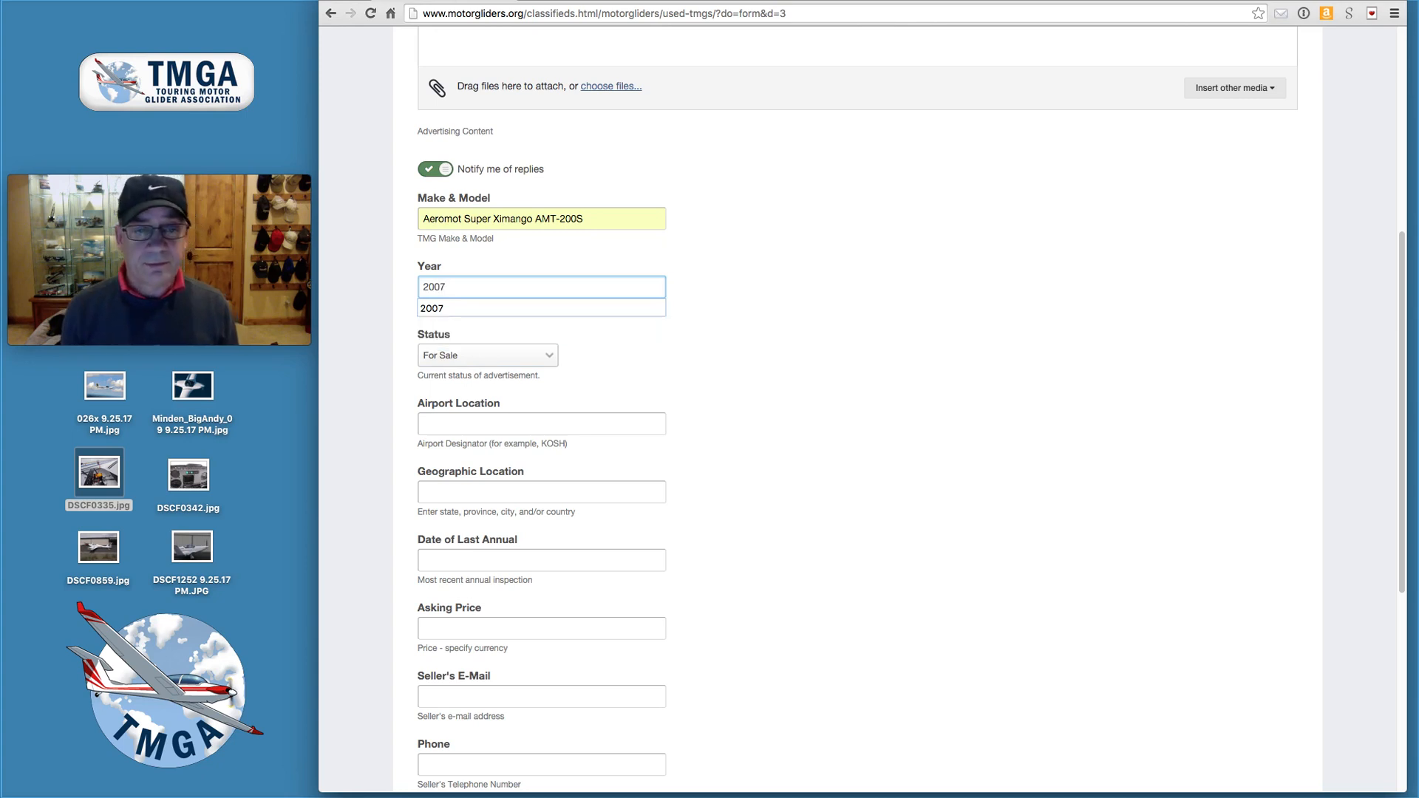
pyautogui.click(494, 308)
pyautogui.click(550, 357)
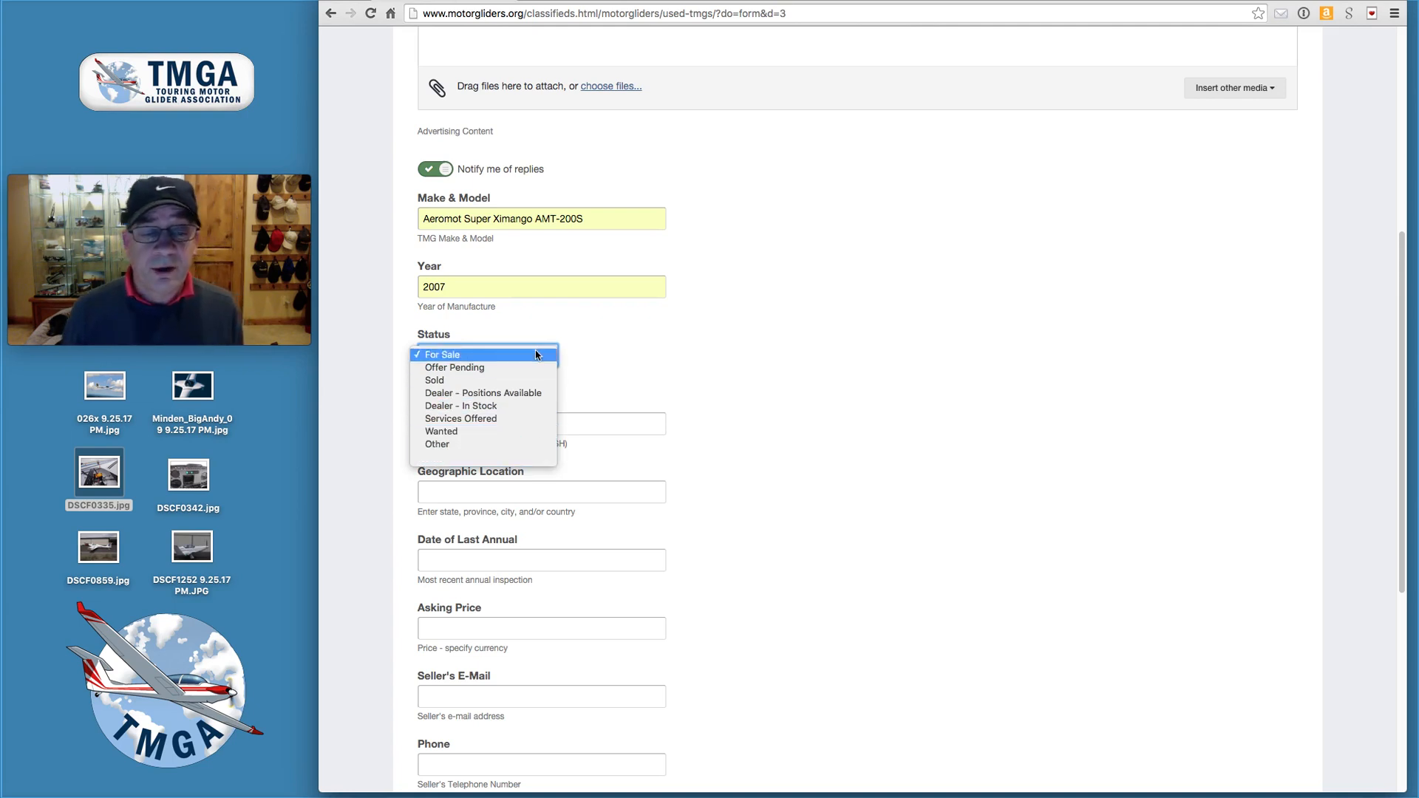
# - Keep Status For Sale; set airport KDLS, location Dallesport, WA, USA, last annual May 2015
pyautogui.click(537, 355)
pyautogui.click(521, 428)
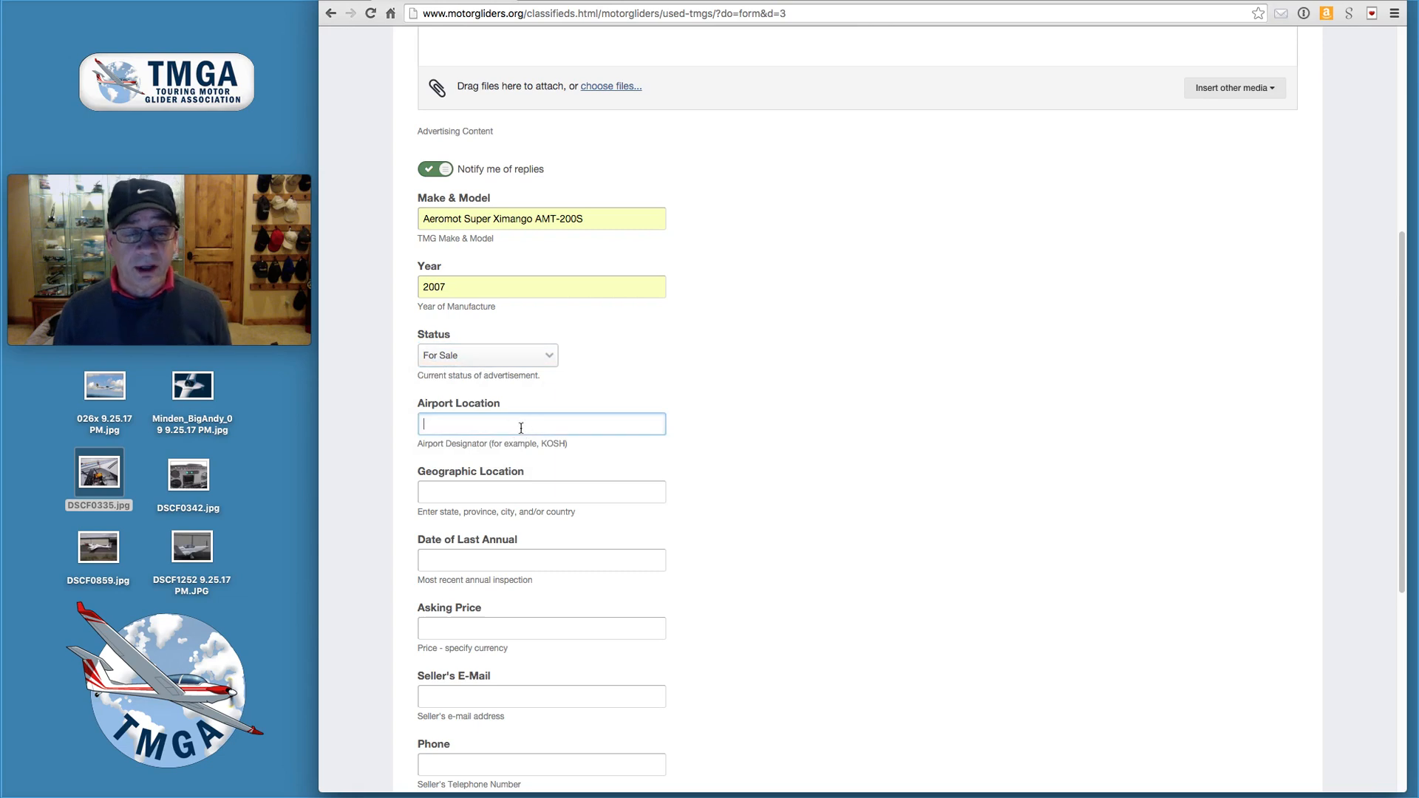
pyautogui.write('KDLS')
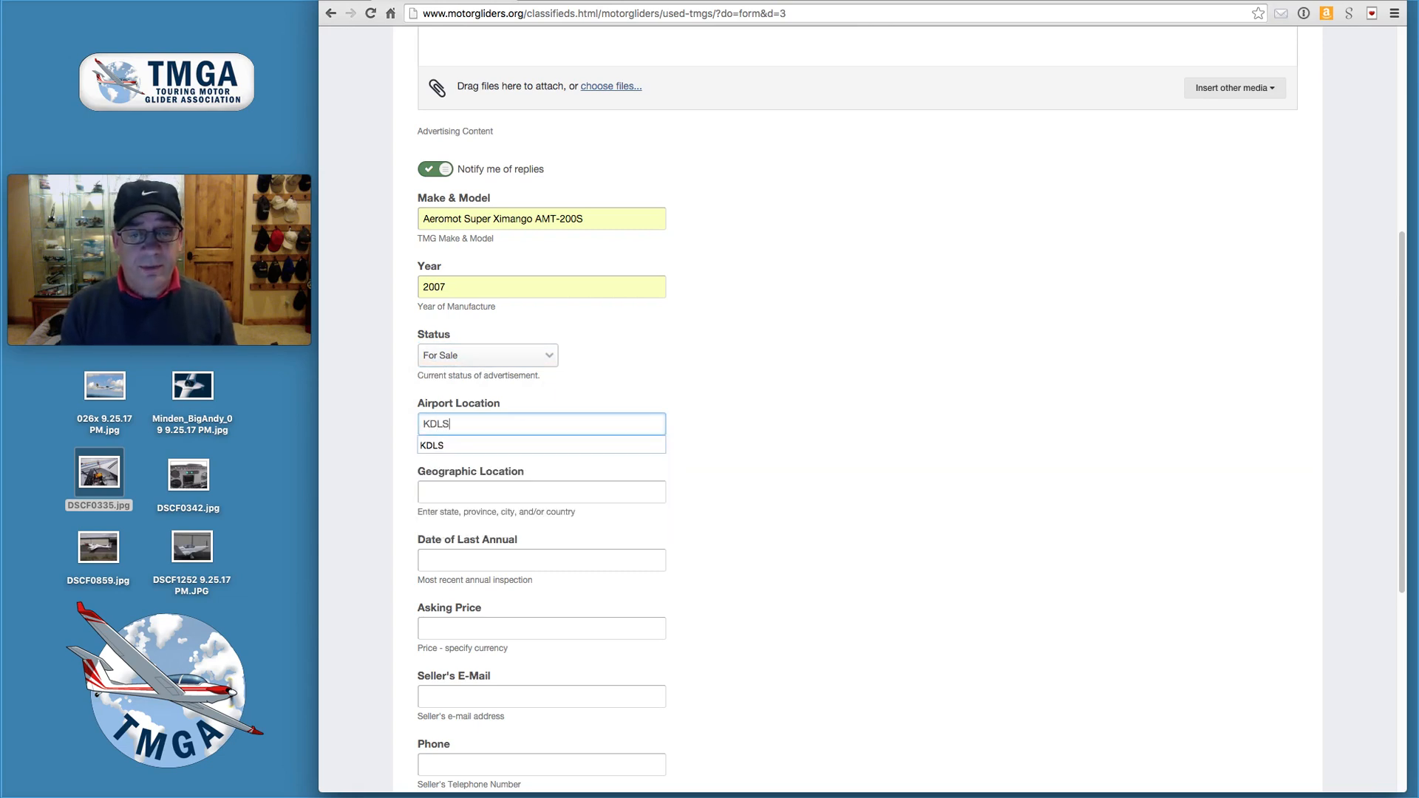
pyautogui.click(510, 493)
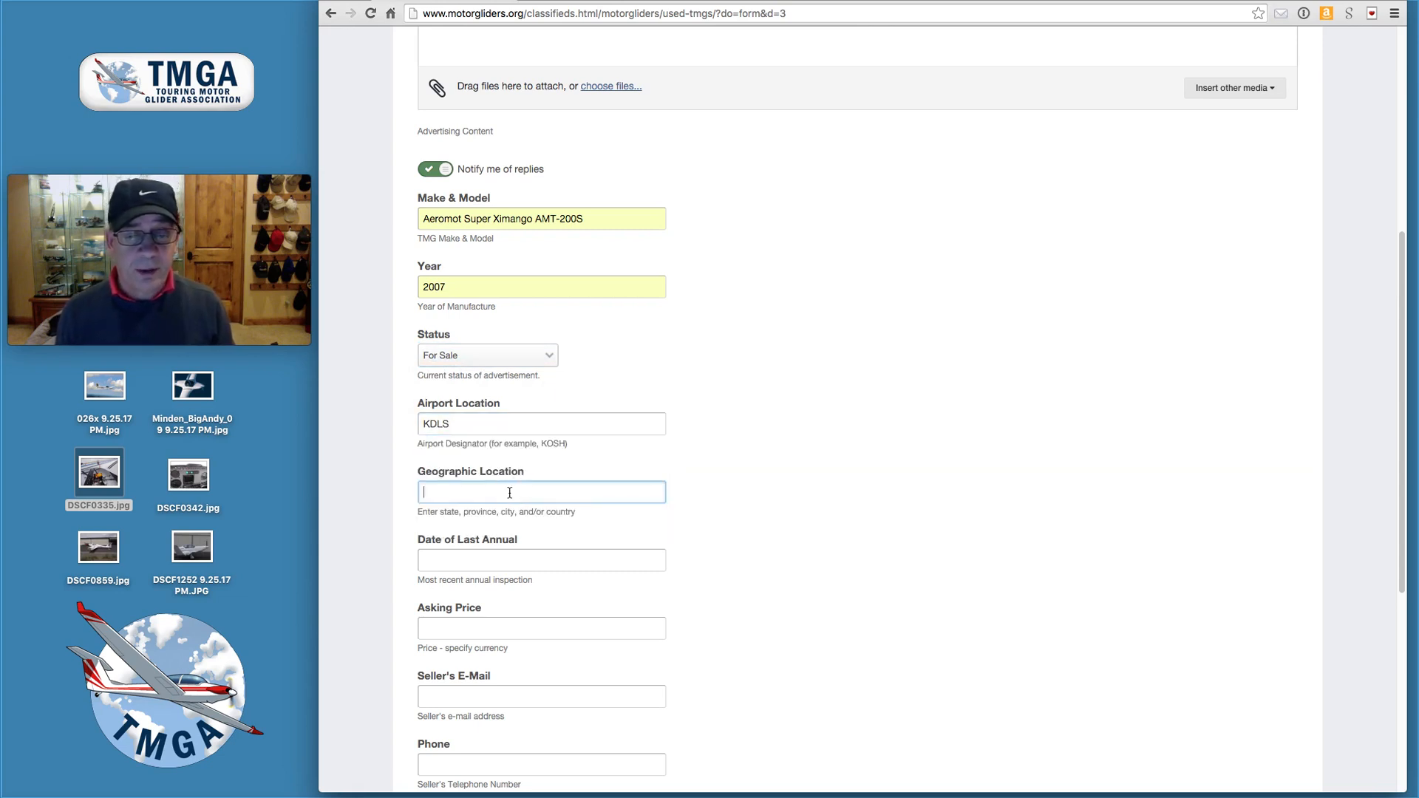
pyautogui.write('Dallesport, WA, USA')
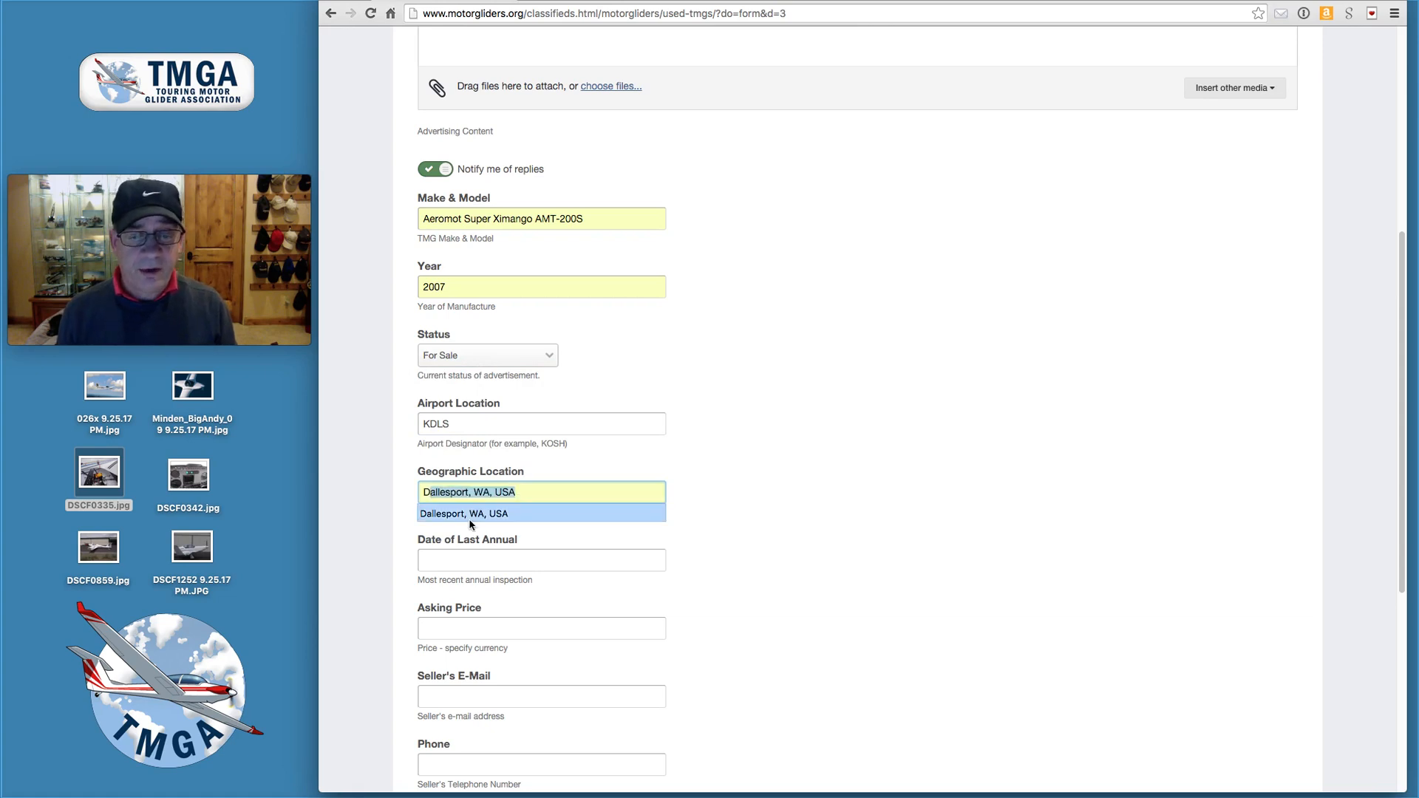
pyautogui.click(472, 517)
pyautogui.click(465, 564)
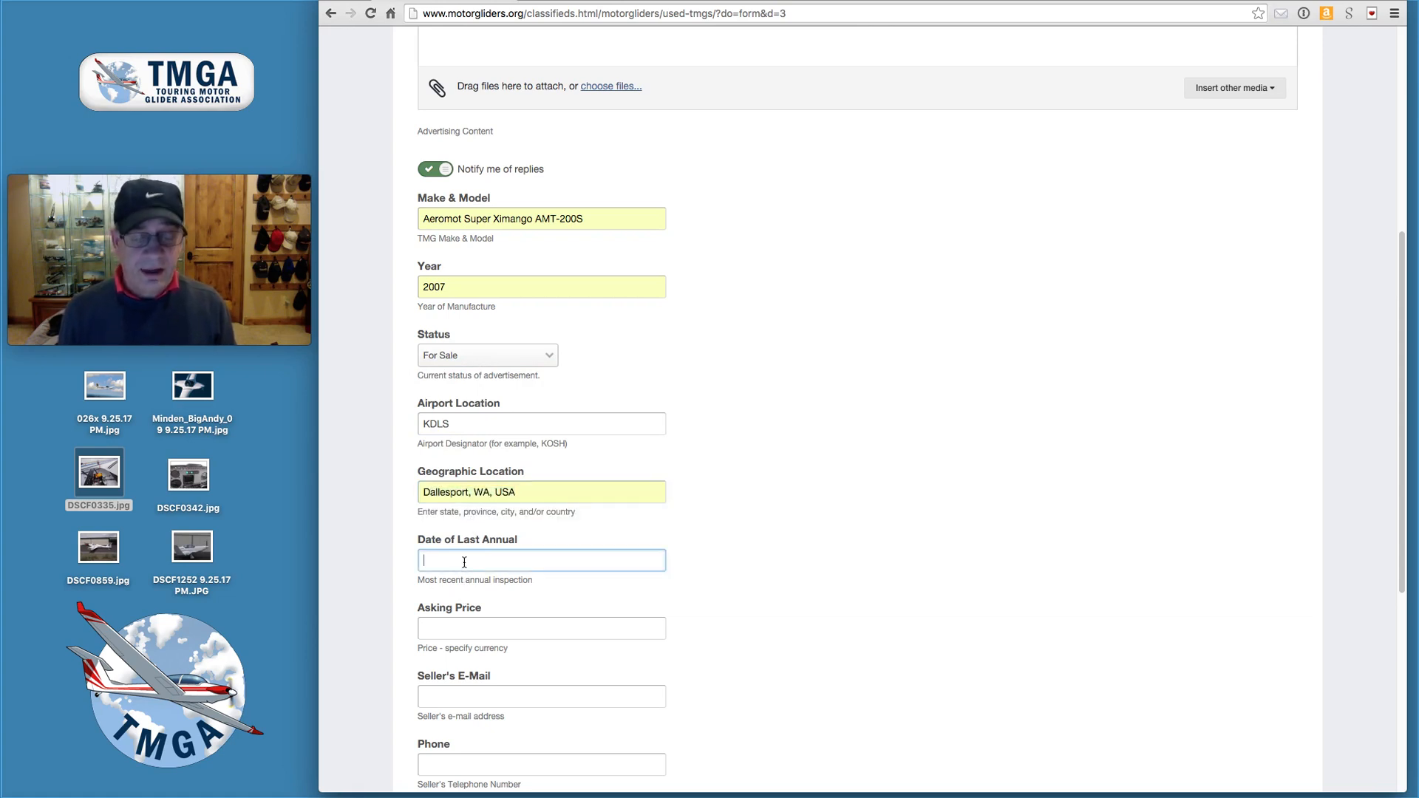
pyautogui.write('May 2015')
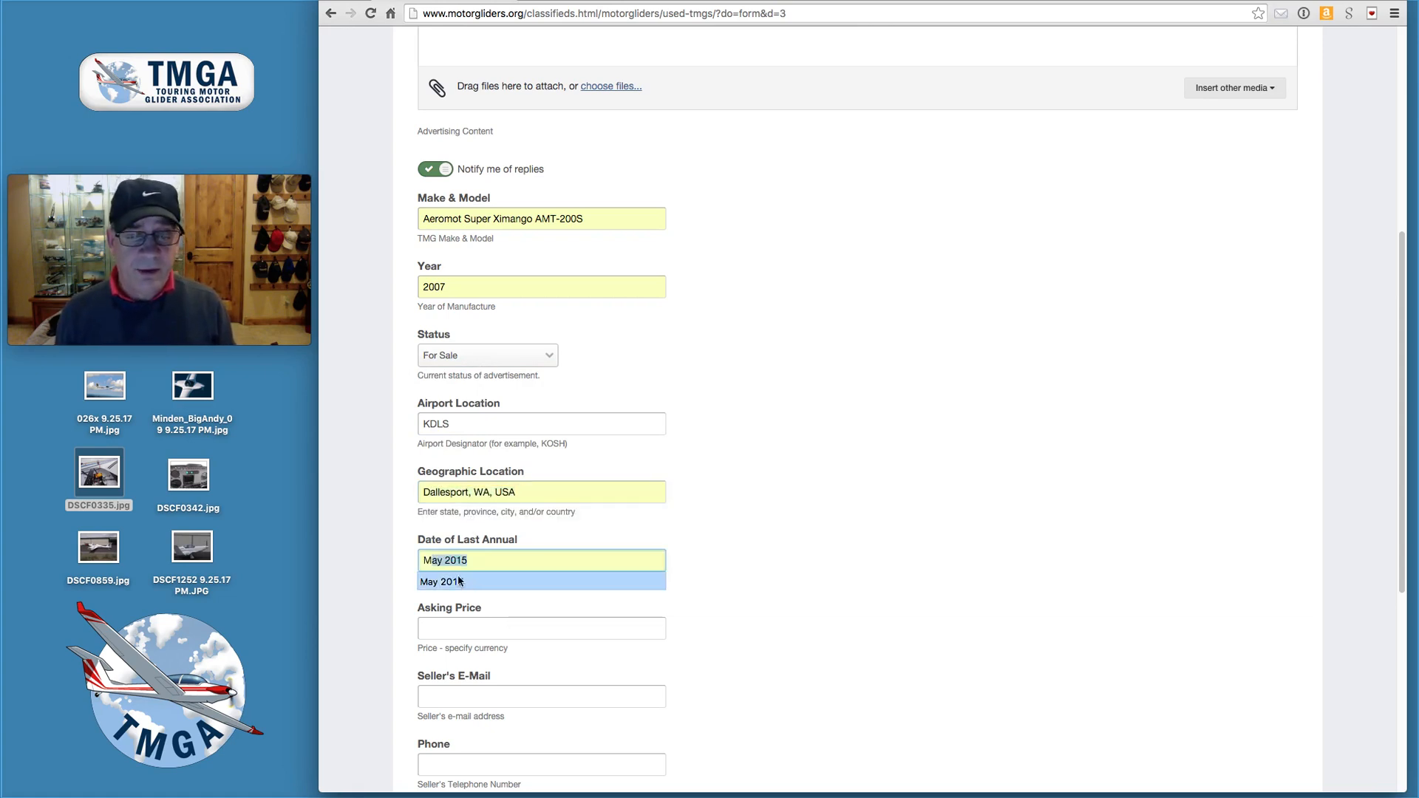
pyautogui.click(454, 582)
# - Try '$140,000 OBO' as the price, then settle on 'Call for Special Price'
pyautogui.click(447, 632)
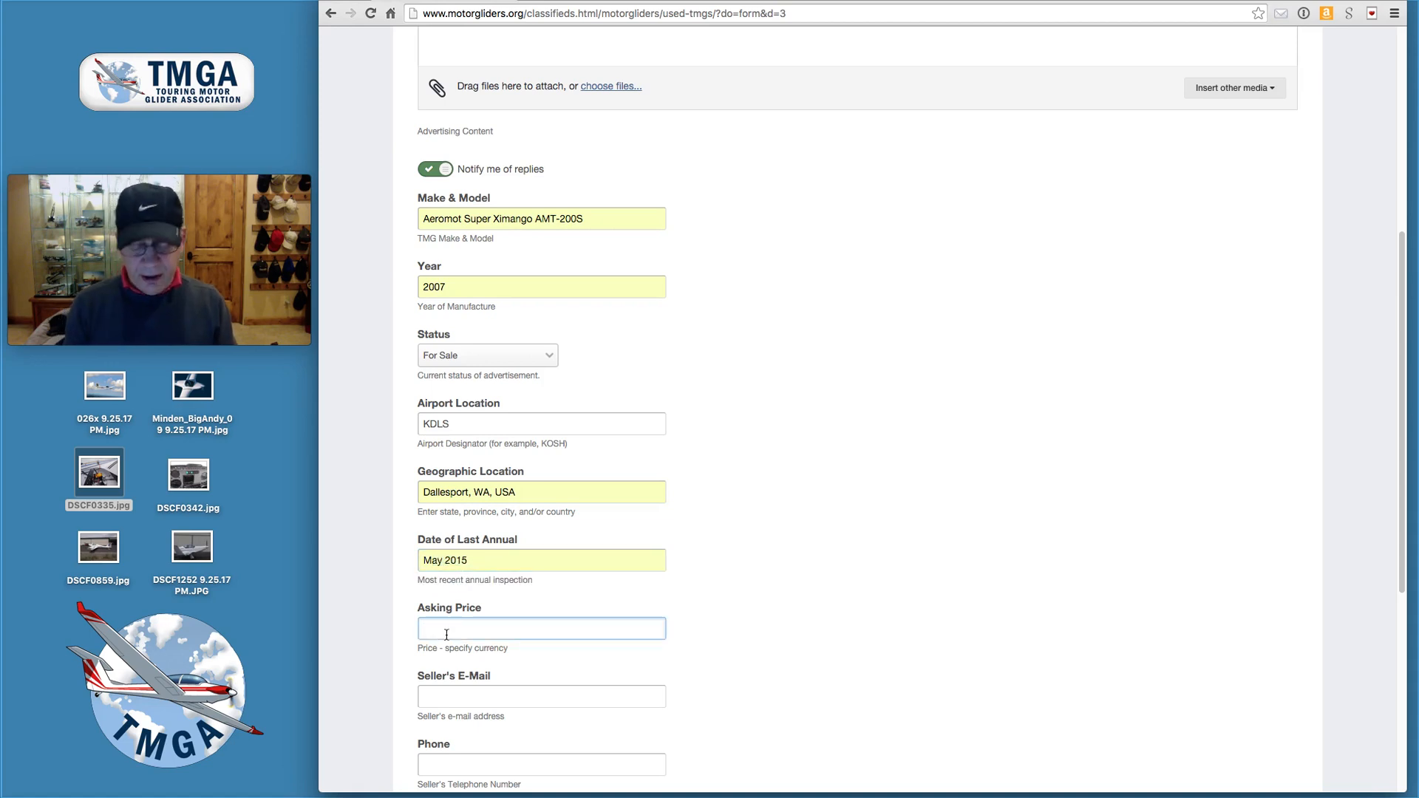
pyautogui.write('Call for Special Price')
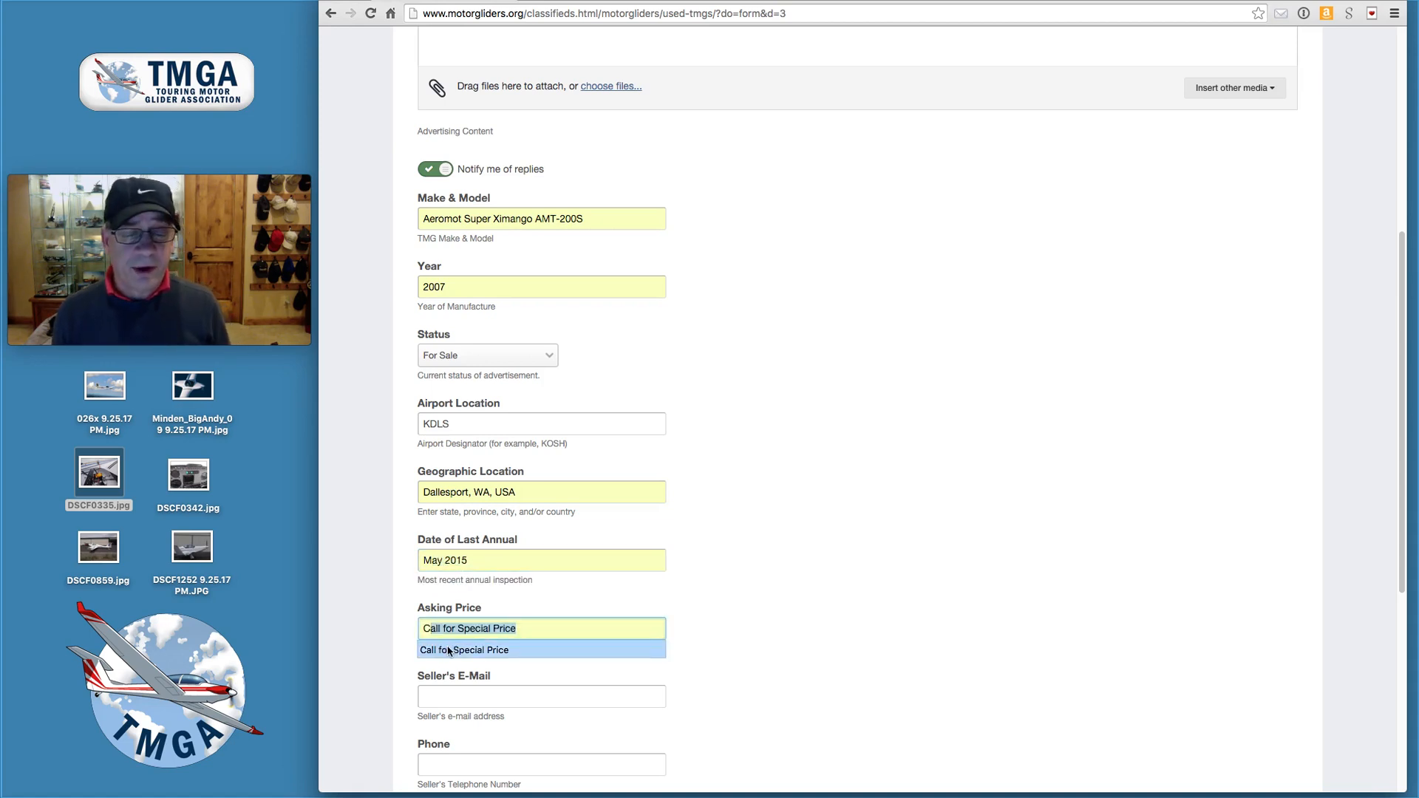
pyautogui.click(547, 648)
pyautogui.tripleClick(513, 631)
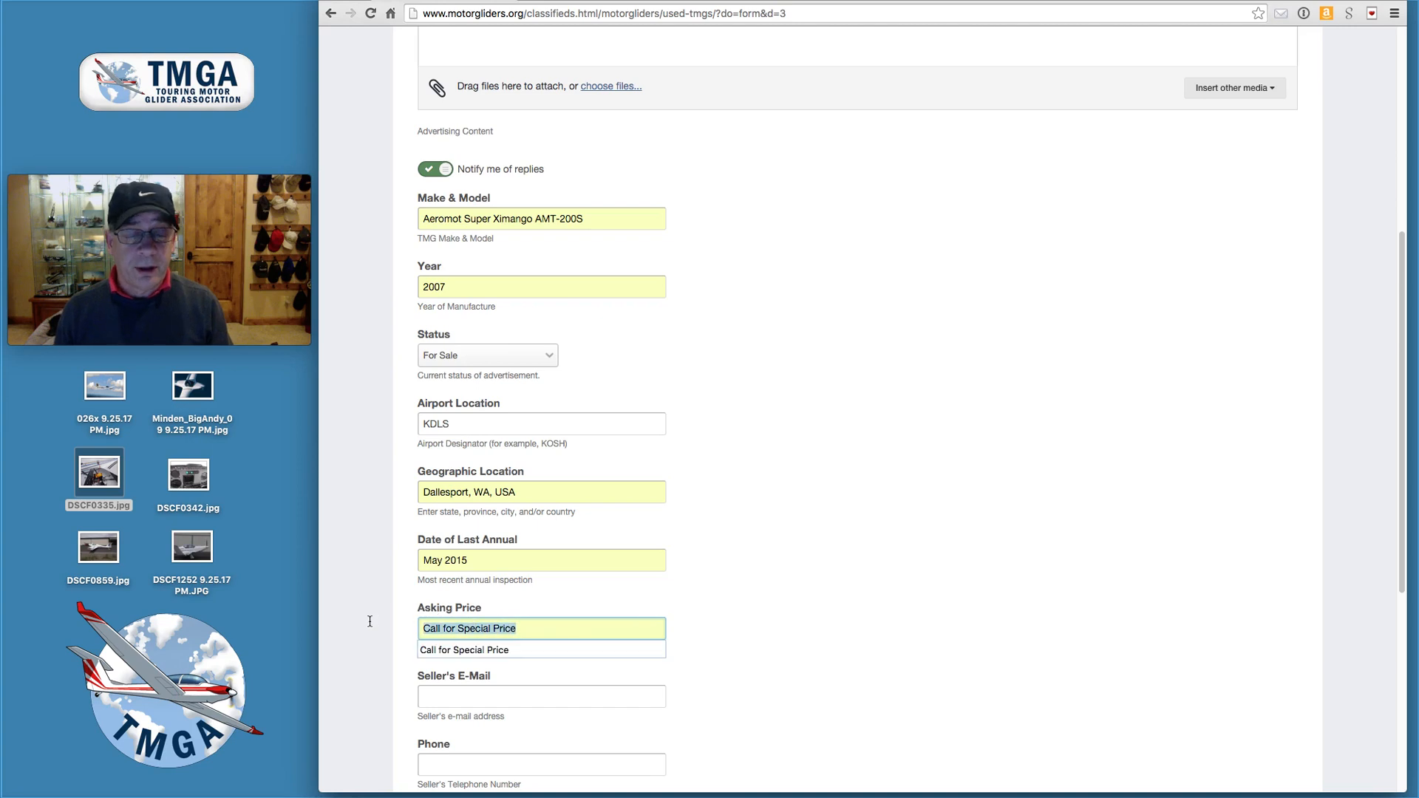
pyautogui.write('$140,000')
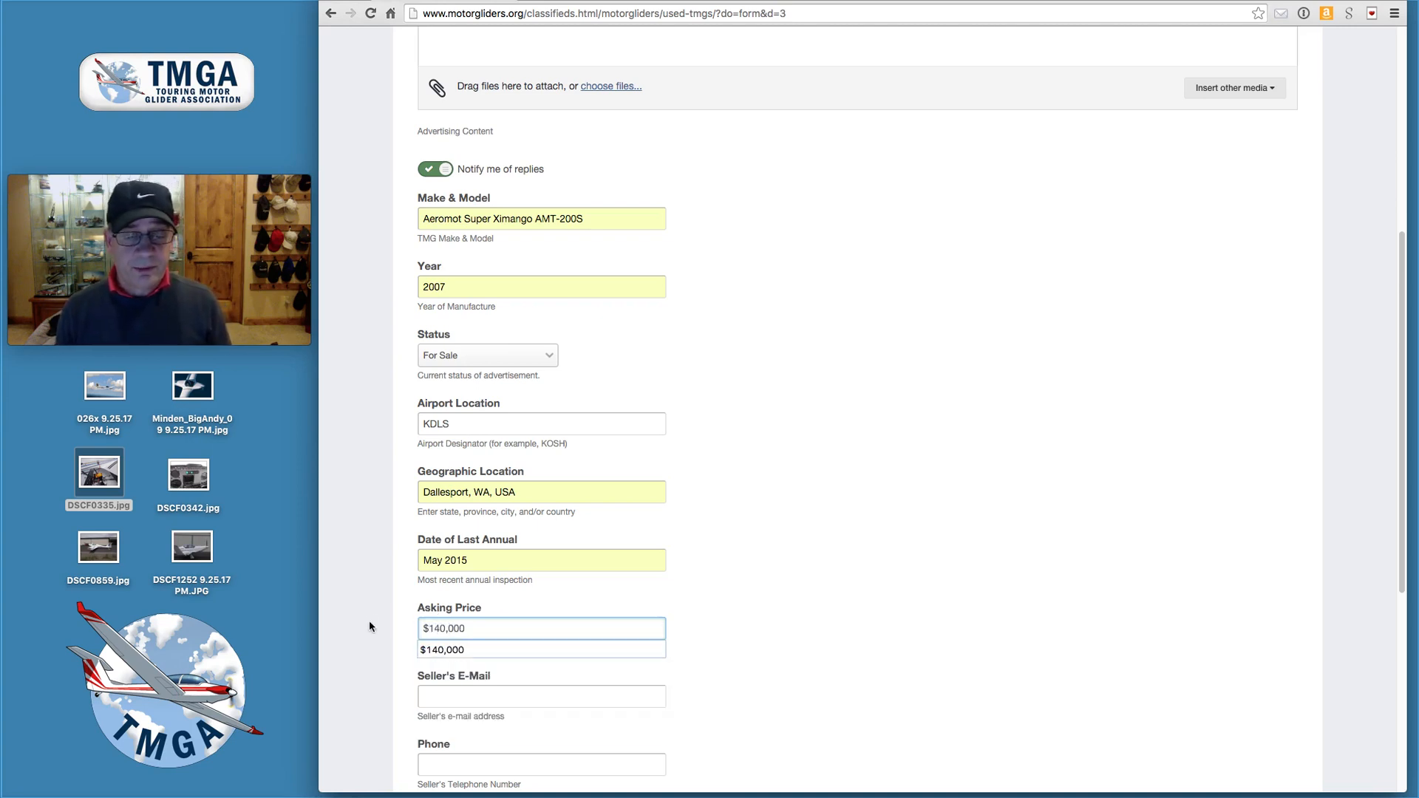
pyautogui.click(437, 649)
pyautogui.moveTo(479, 630); pyautogui.dragTo(387, 626)
pyautogui.click(478, 631)
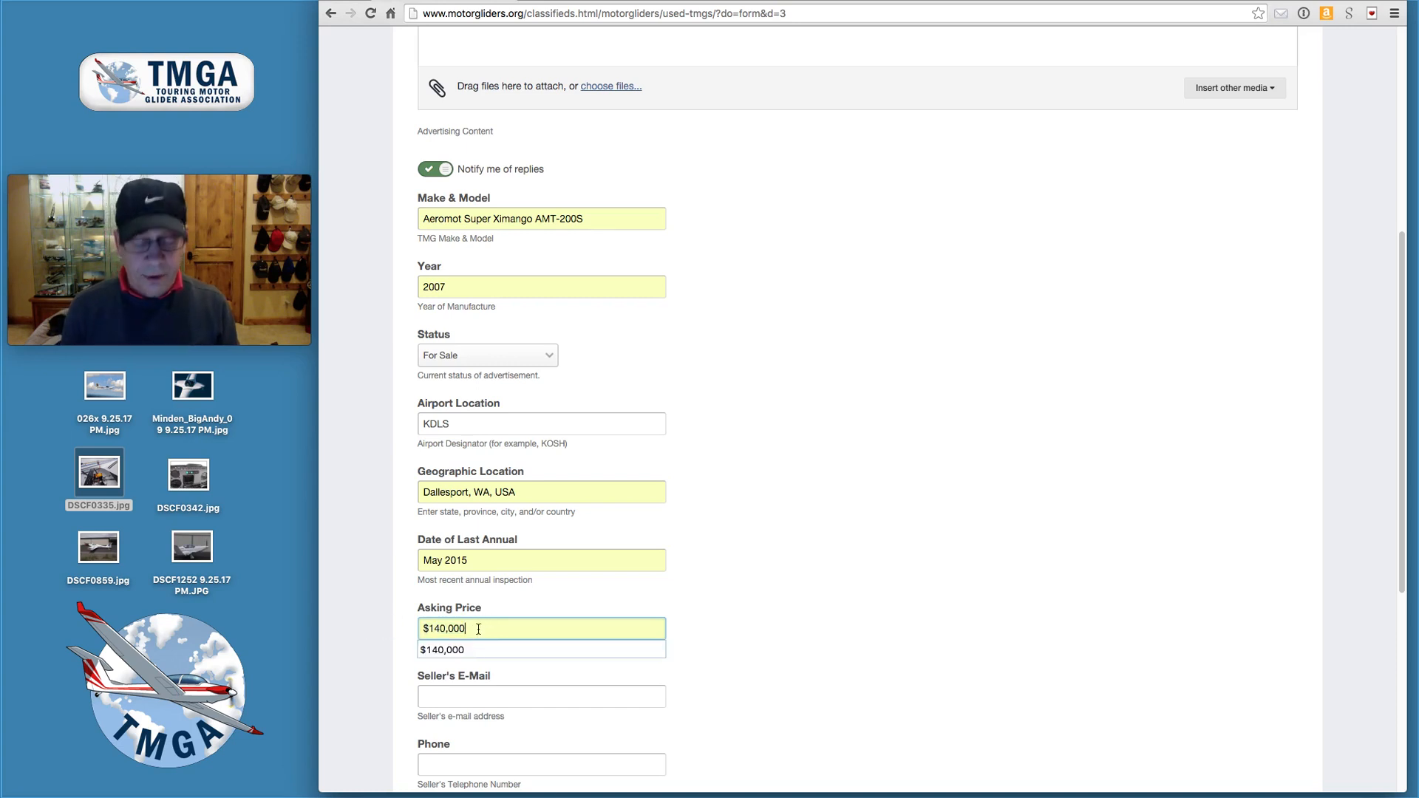
pyautogui.write('or')
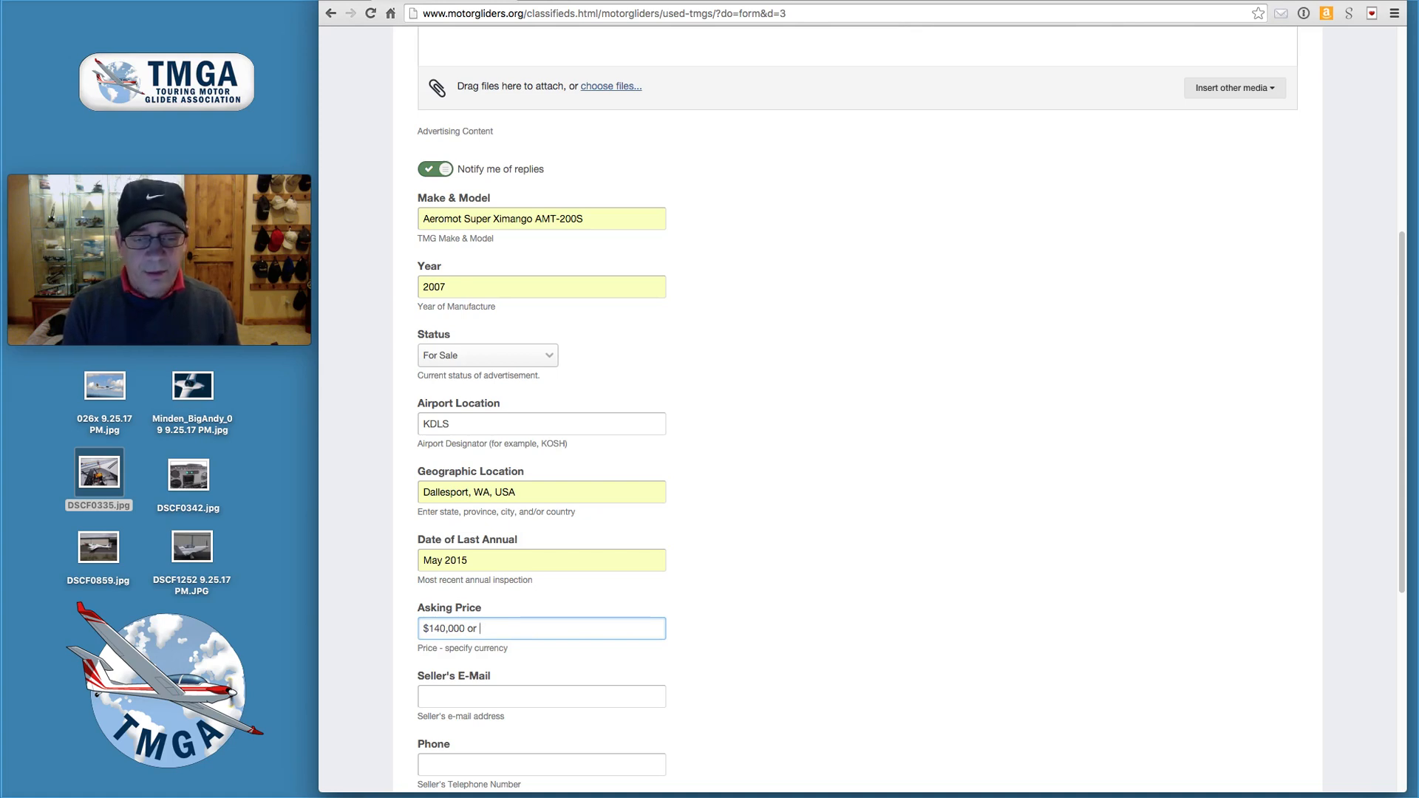
pyautogui.press('BackSpace')
pyautogui.press('BackSpace')
pyautogui.write('OBO')
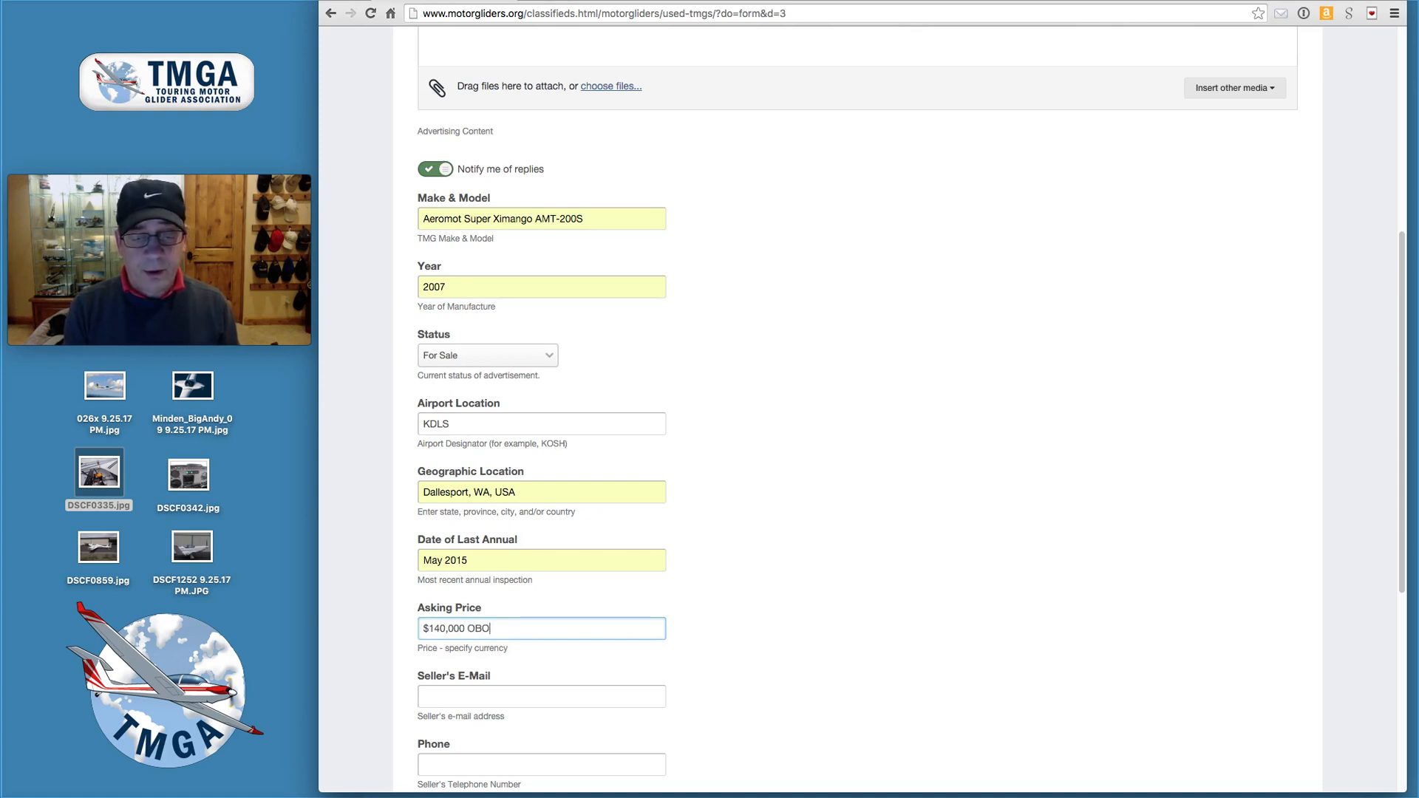
pyautogui.moveTo(494, 629); pyautogui.dragTo(374, 630)
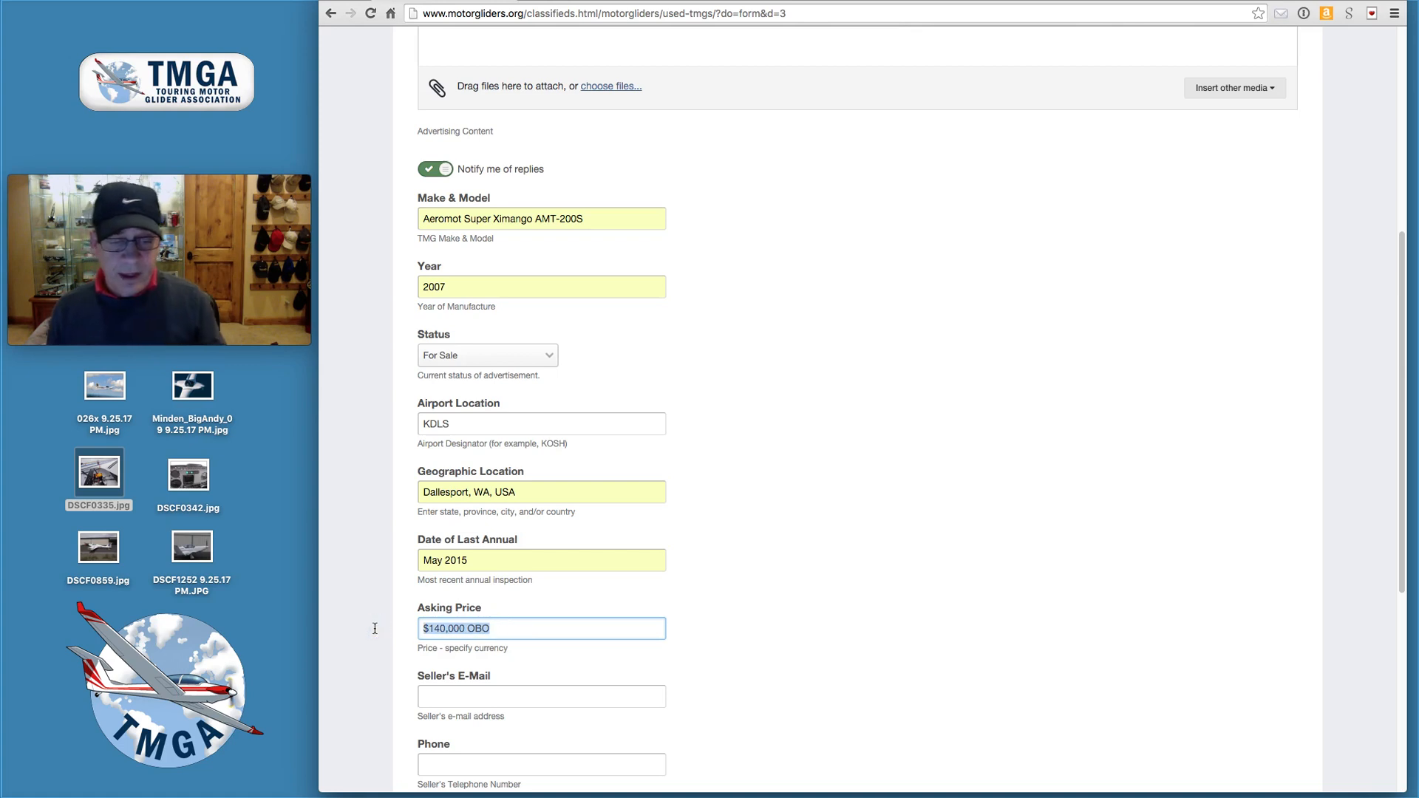
pyautogui.write('C')
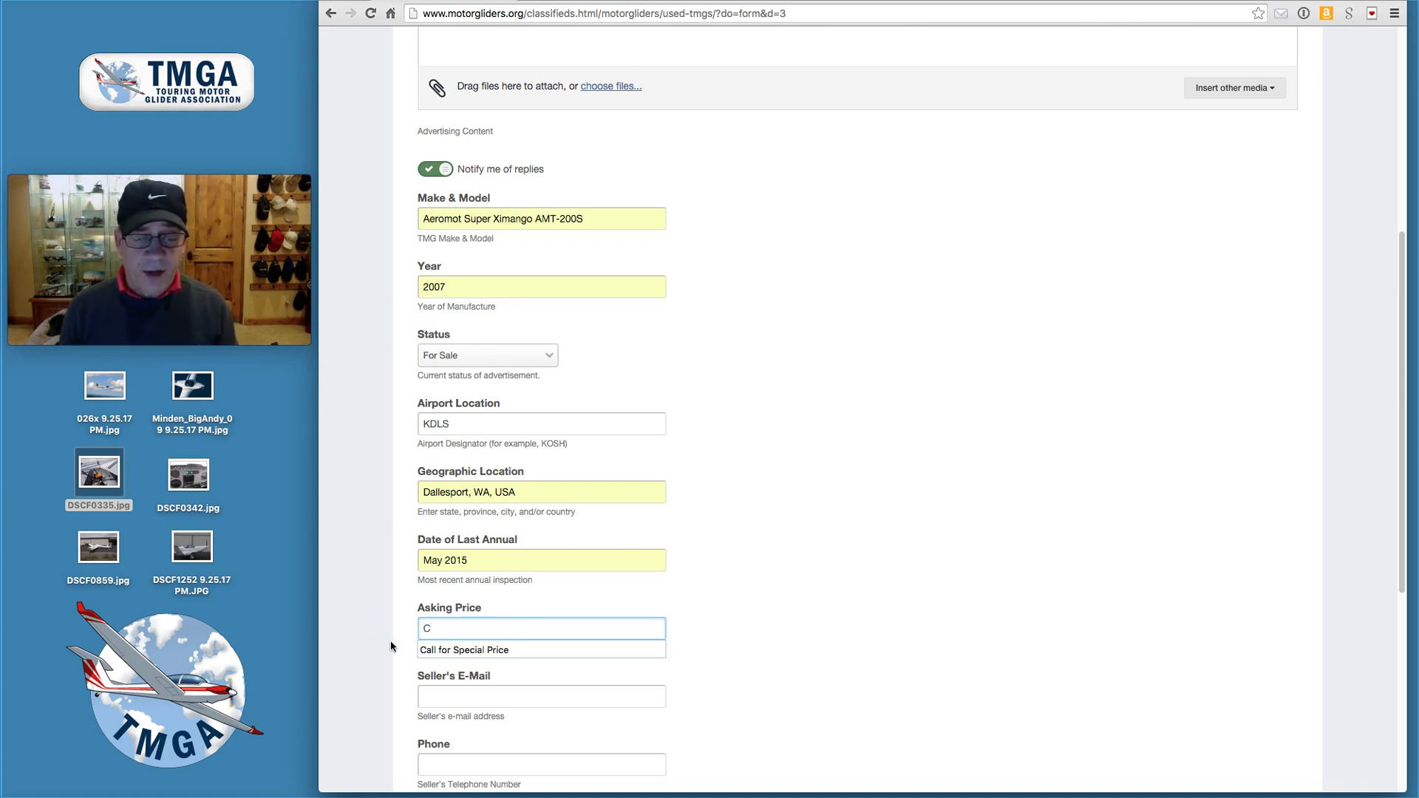
pyautogui.click(433, 648)
pyautogui.scroll(-3, 596, 707)
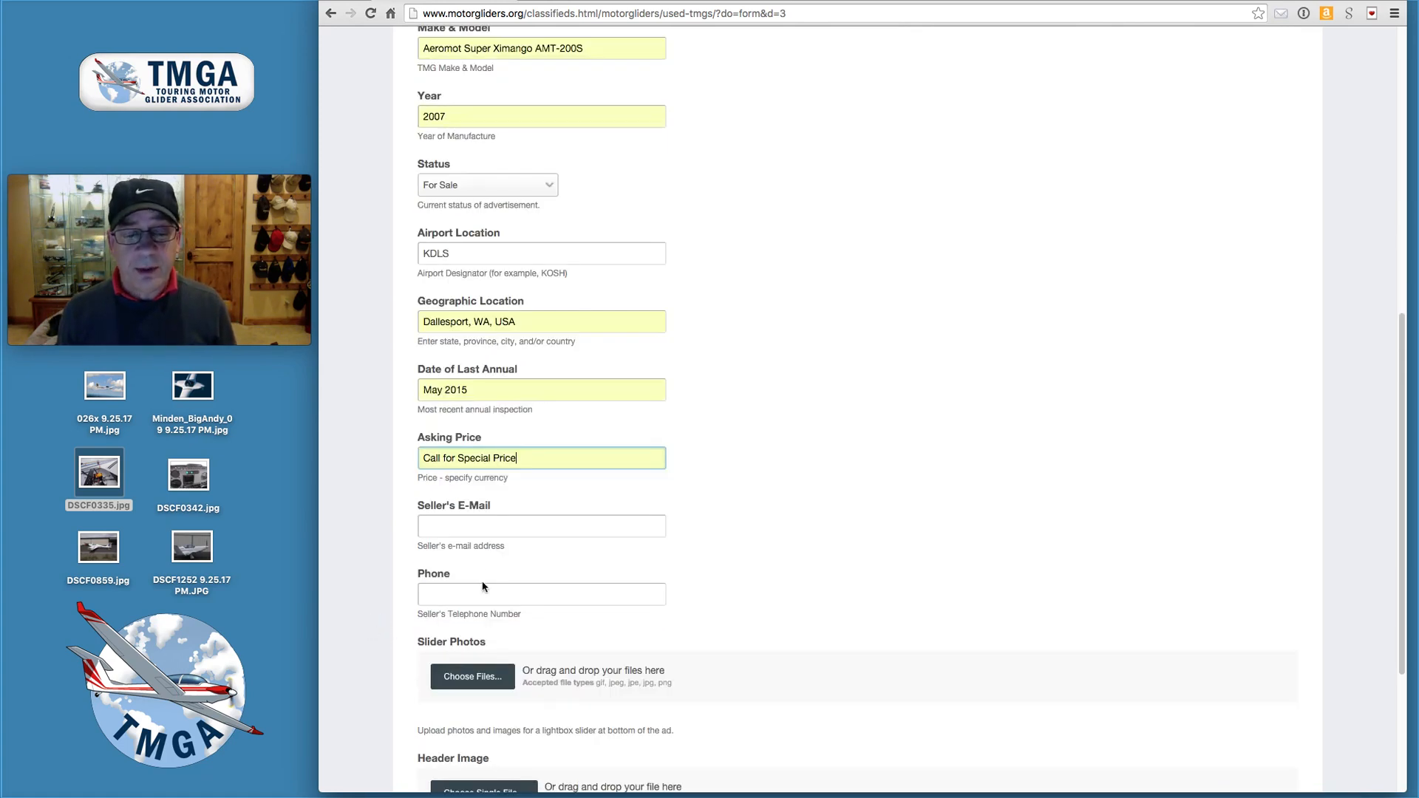
# - Enter the seller's contact e-mail address and autofill the seller's phone number
pyautogui.click(464, 532)
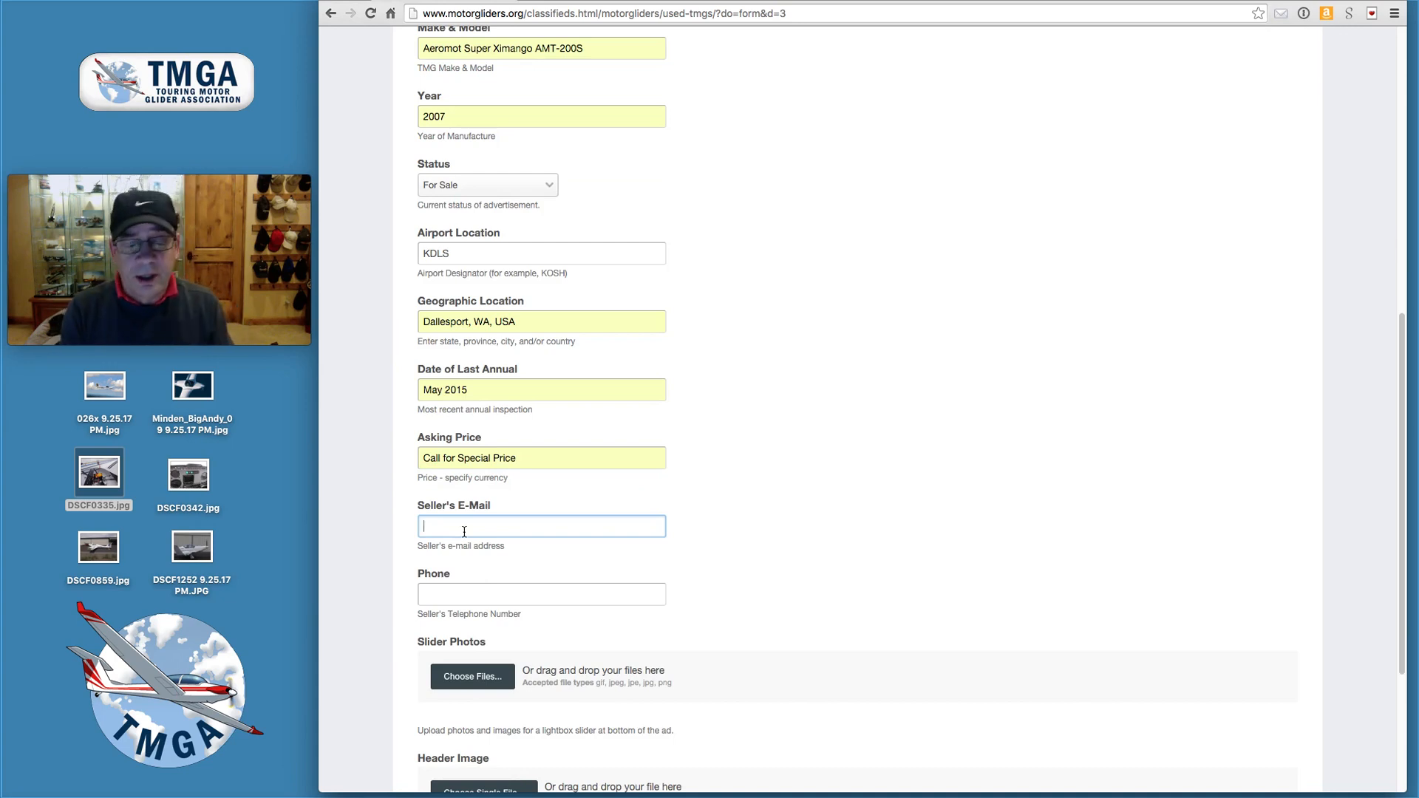
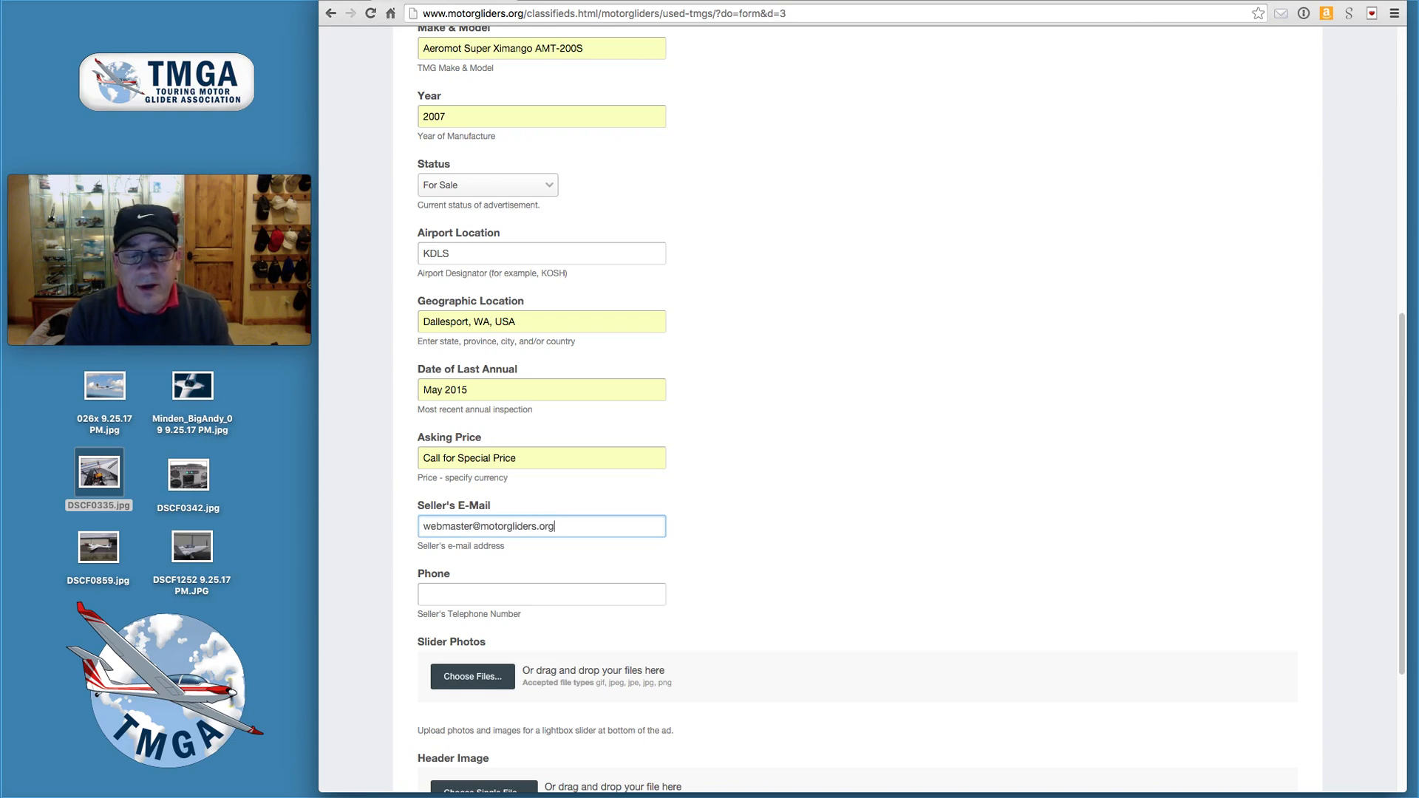
pyautogui.press('Tab')
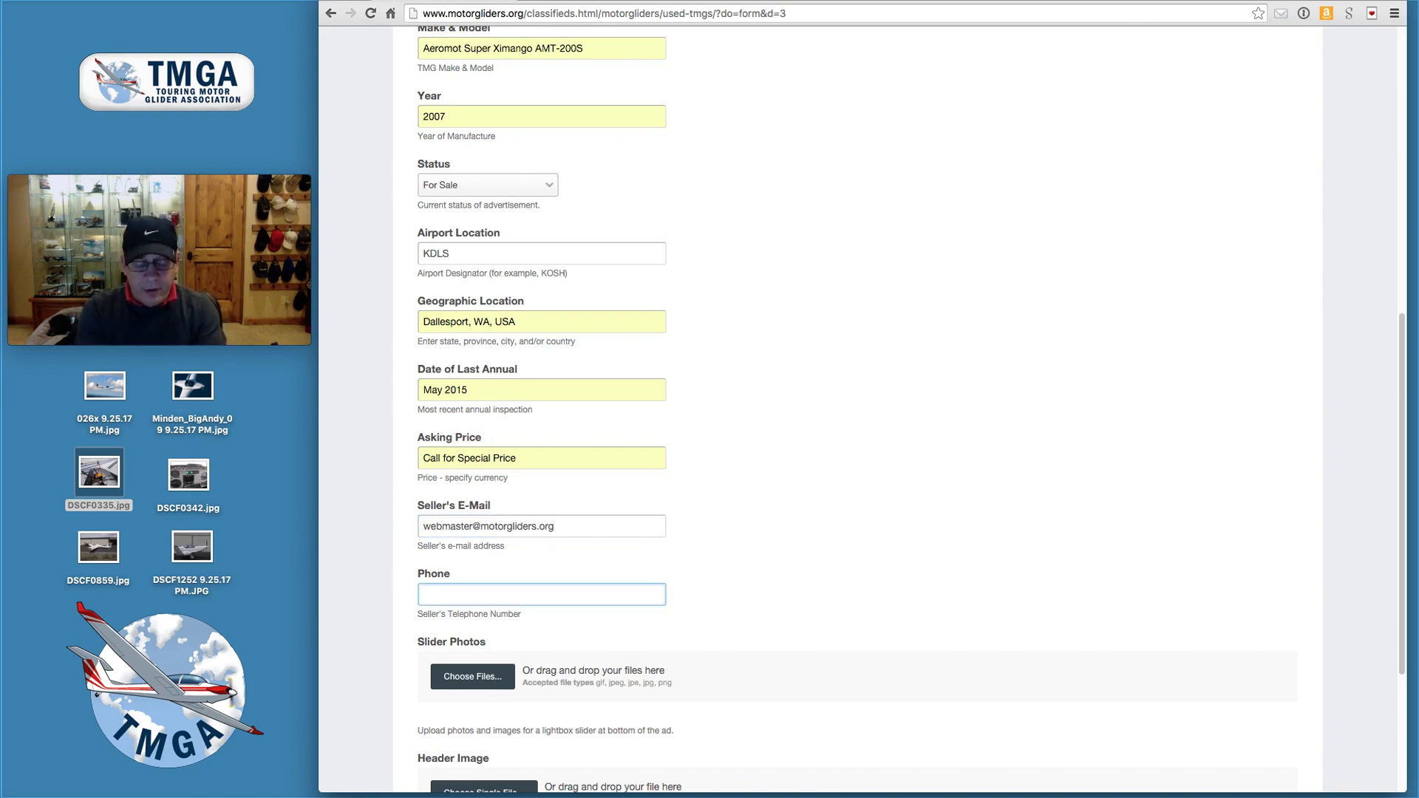
pyautogui.write('555-555-5555')
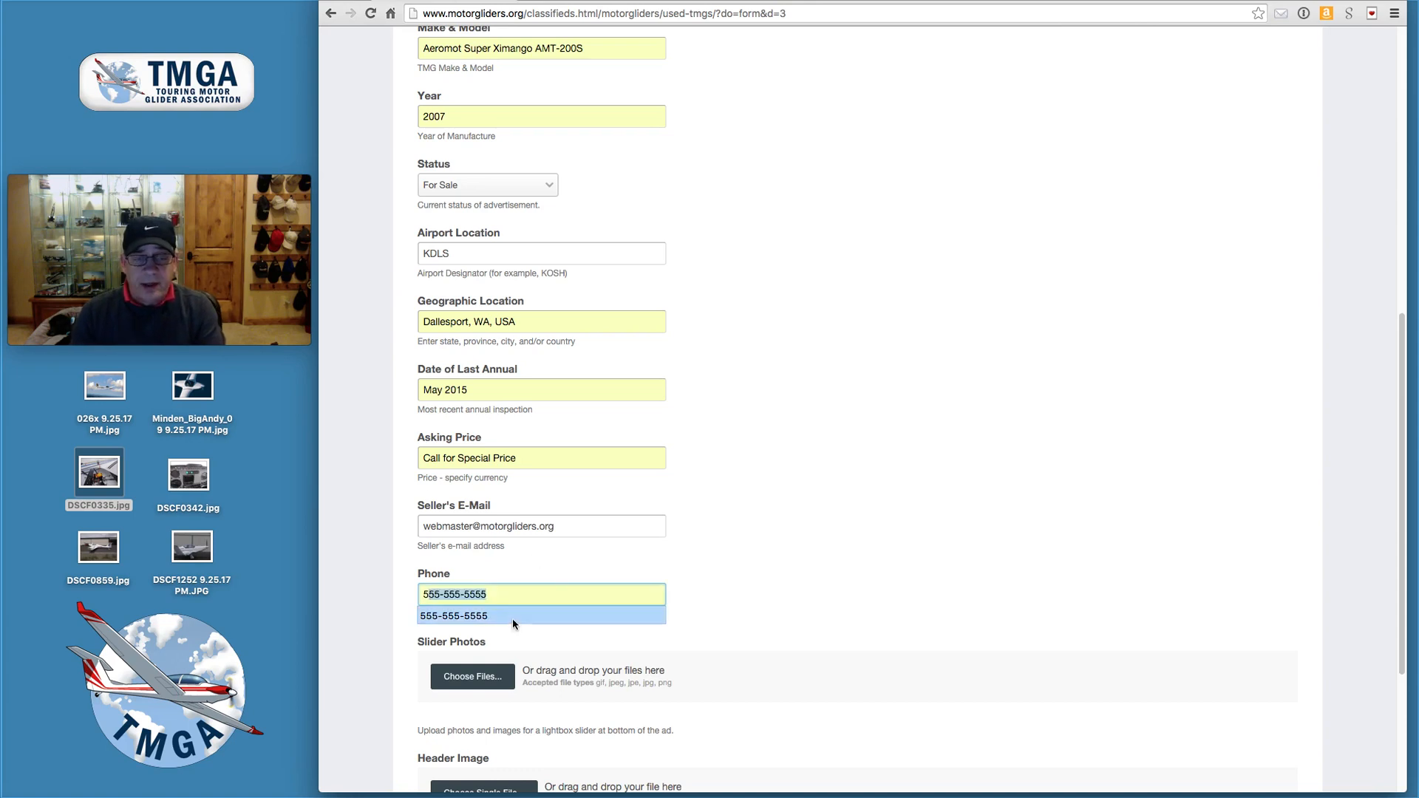
pyautogui.click(512, 618)
pyautogui.scroll(-3, 745, 637)
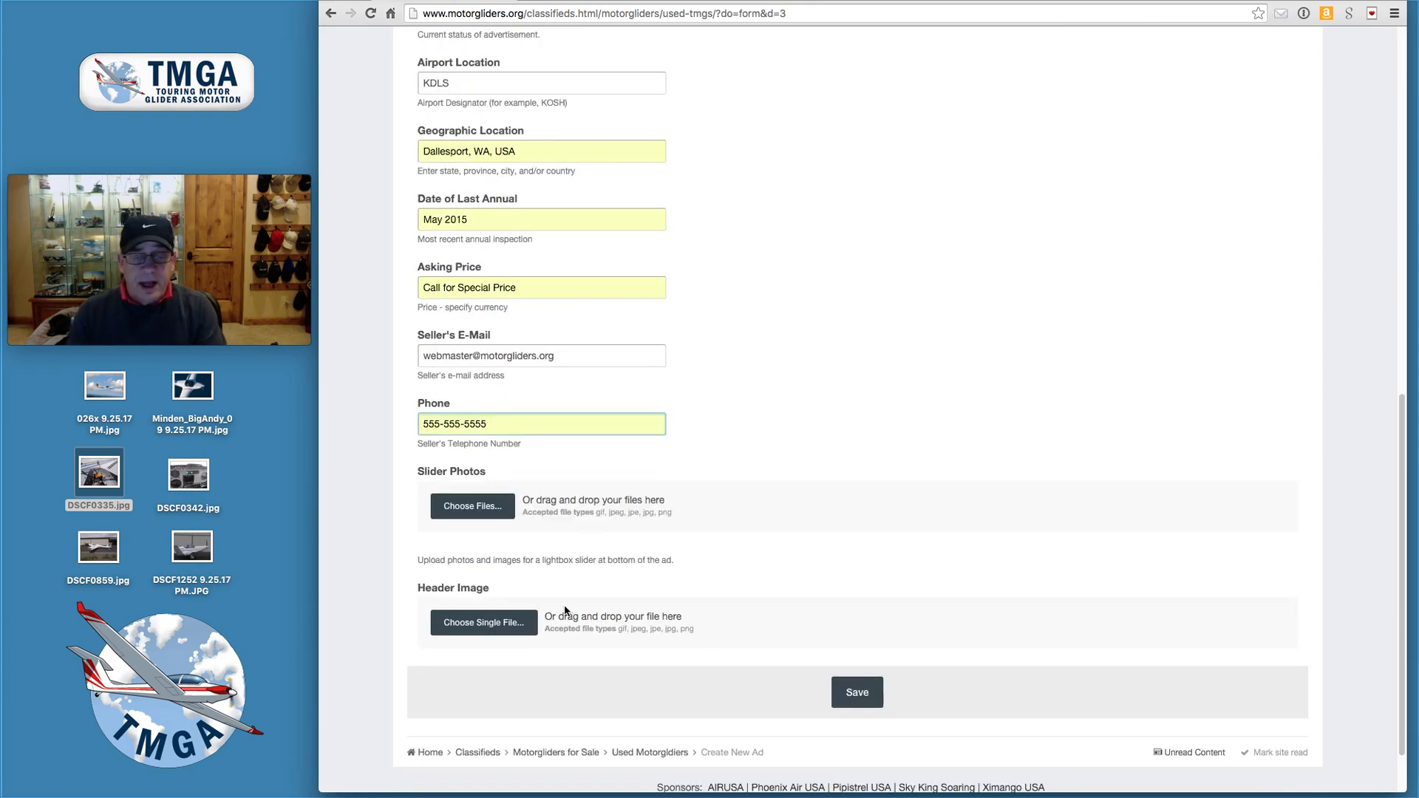
pyautogui.scroll(-2, 724, 429)
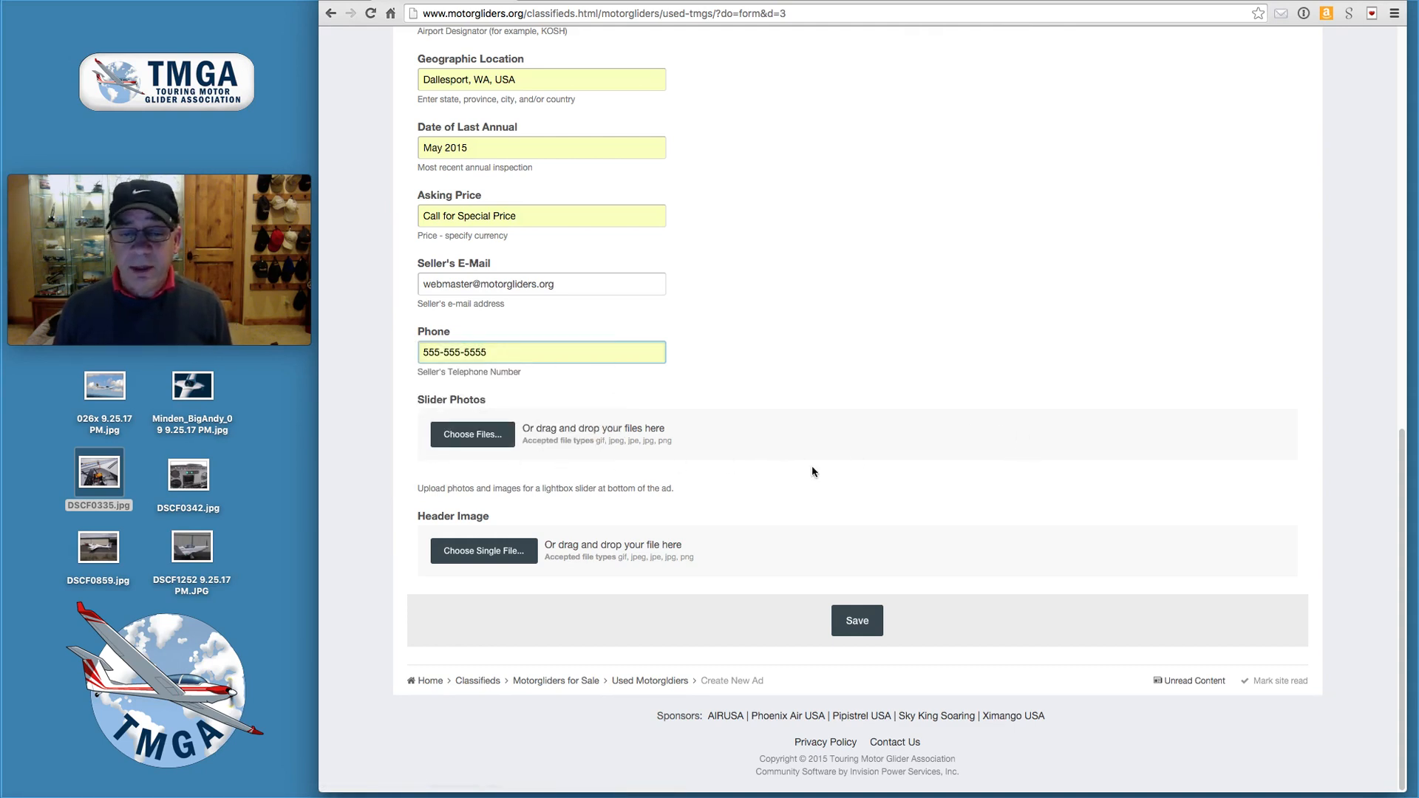
# - Drag the six desktop photos, 026x through DSCF1252, onto Slider Photos and let them upload
pyautogui.click(44, 385)
pyautogui.moveTo(45, 386); pyautogui.dragTo(216, 575)
pyautogui.moveTo(205, 382); pyautogui.dragTo(830, 431)
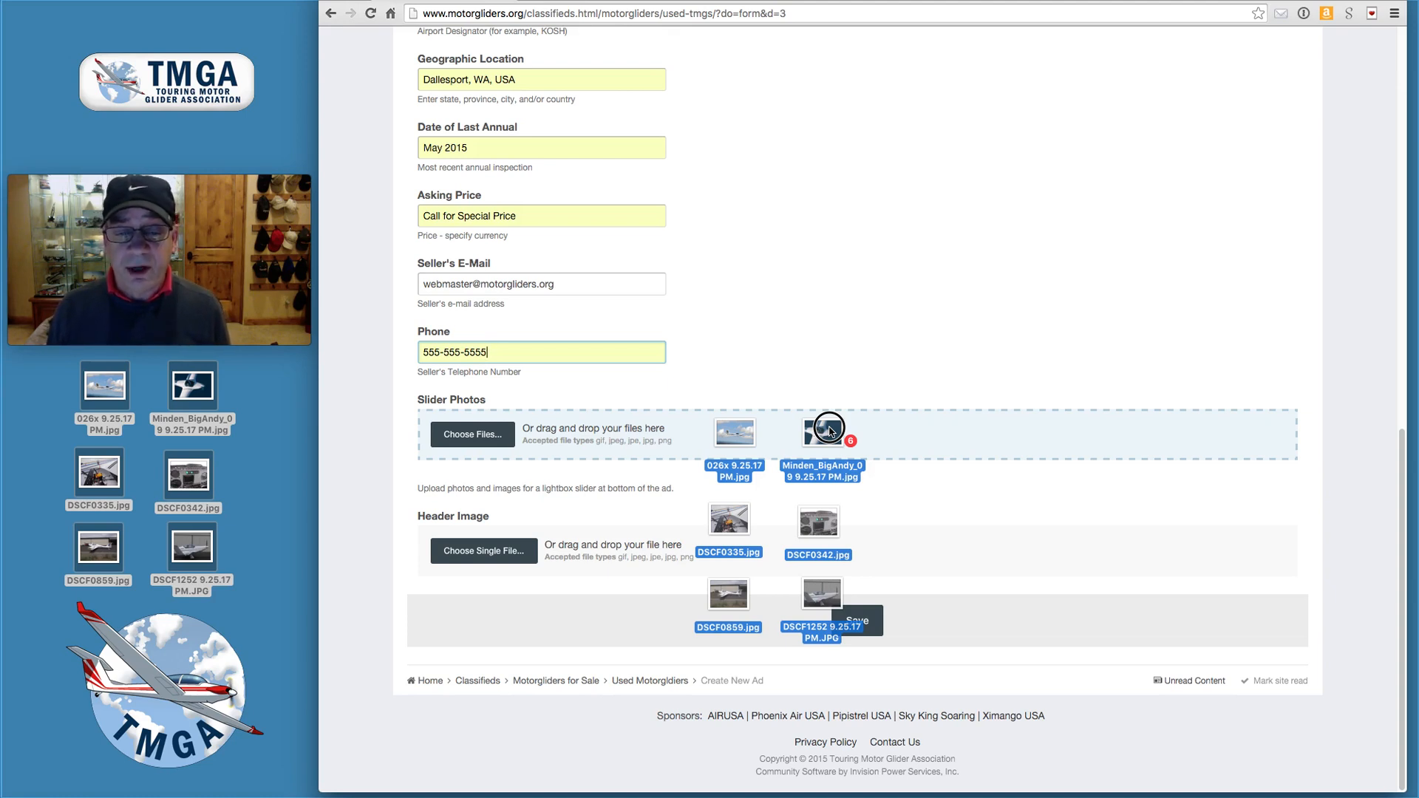
pyautogui.moveTo(828, 429); pyautogui.dragTo(828, 426)
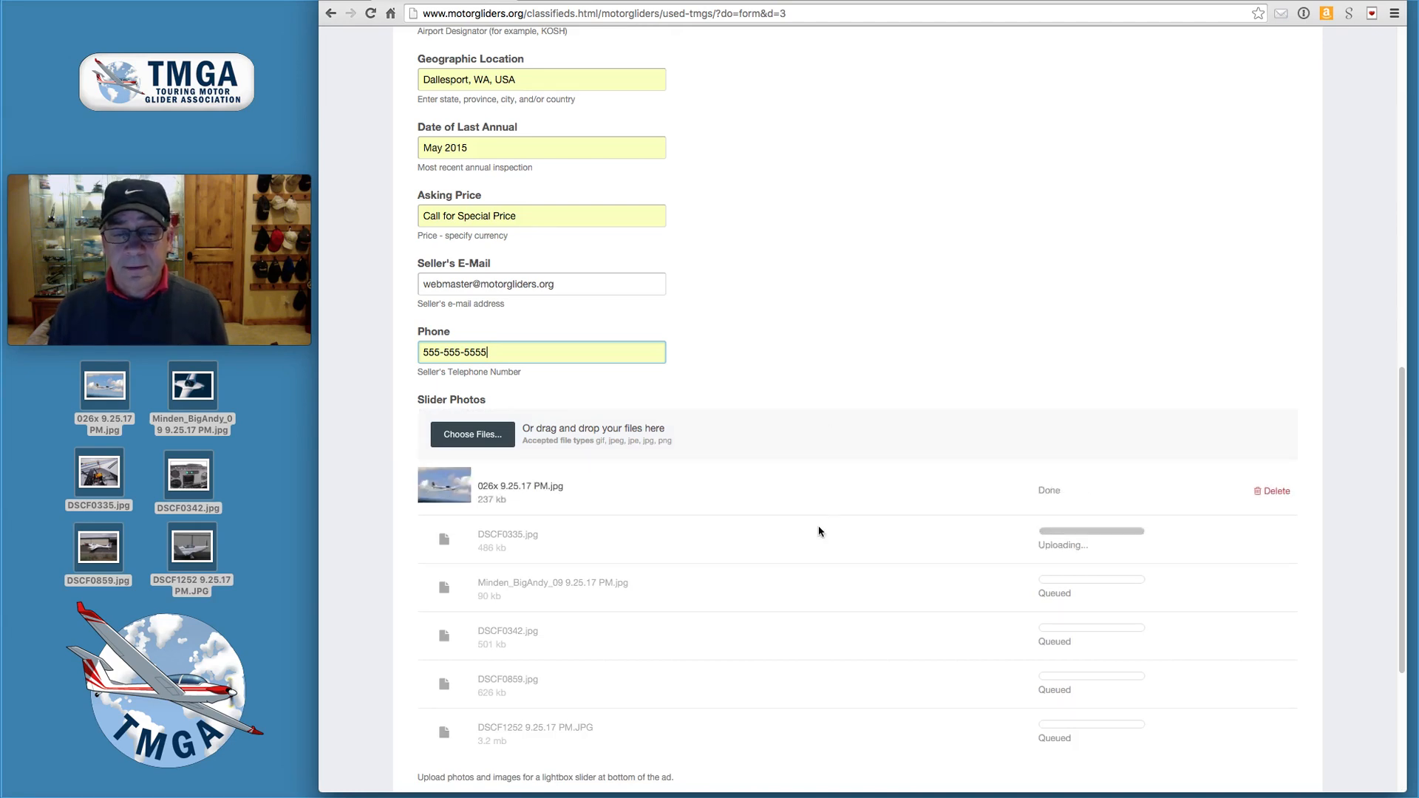
pyautogui.scroll(-5, 819, 532)
pyautogui.scroll(-3, 816, 533)
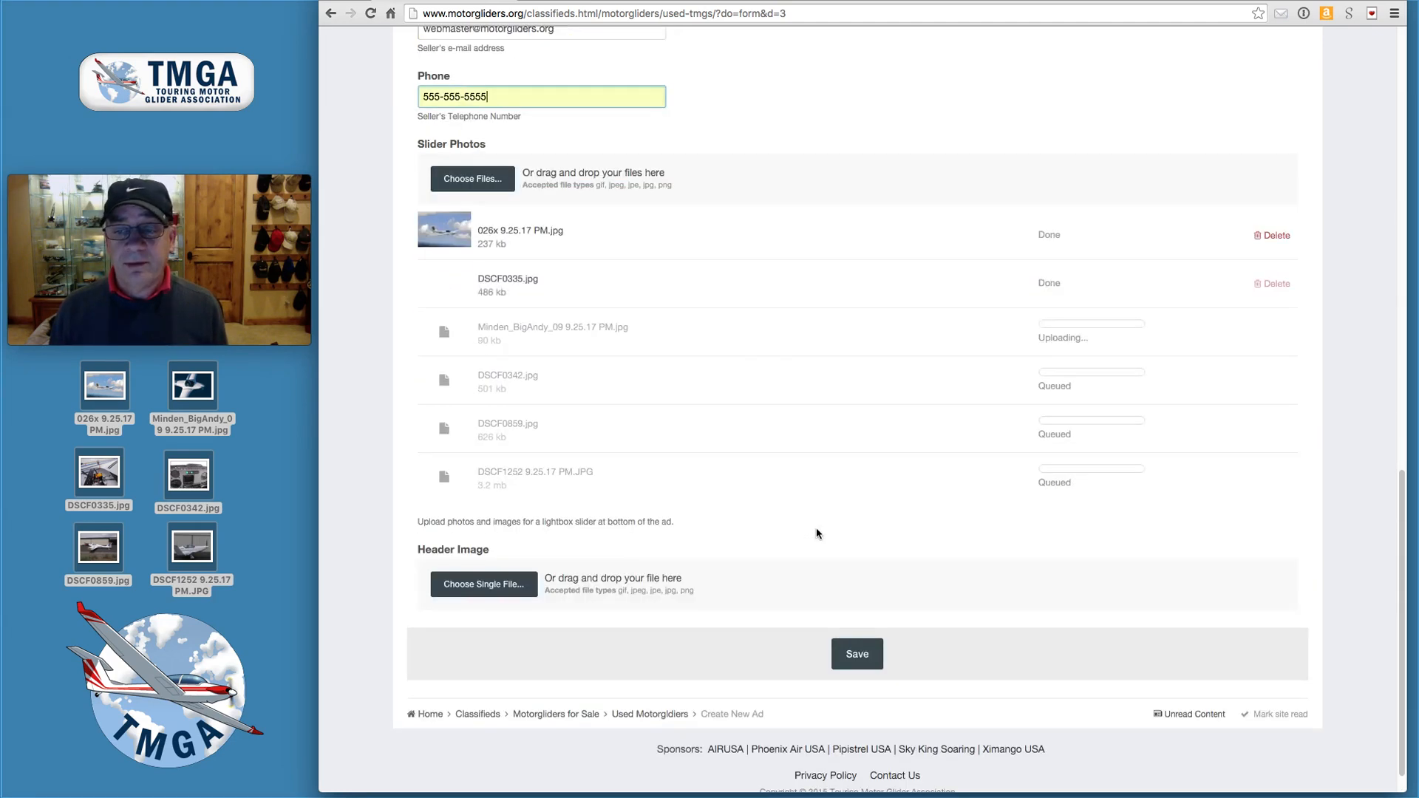
pyautogui.scroll(-1, 814, 528)
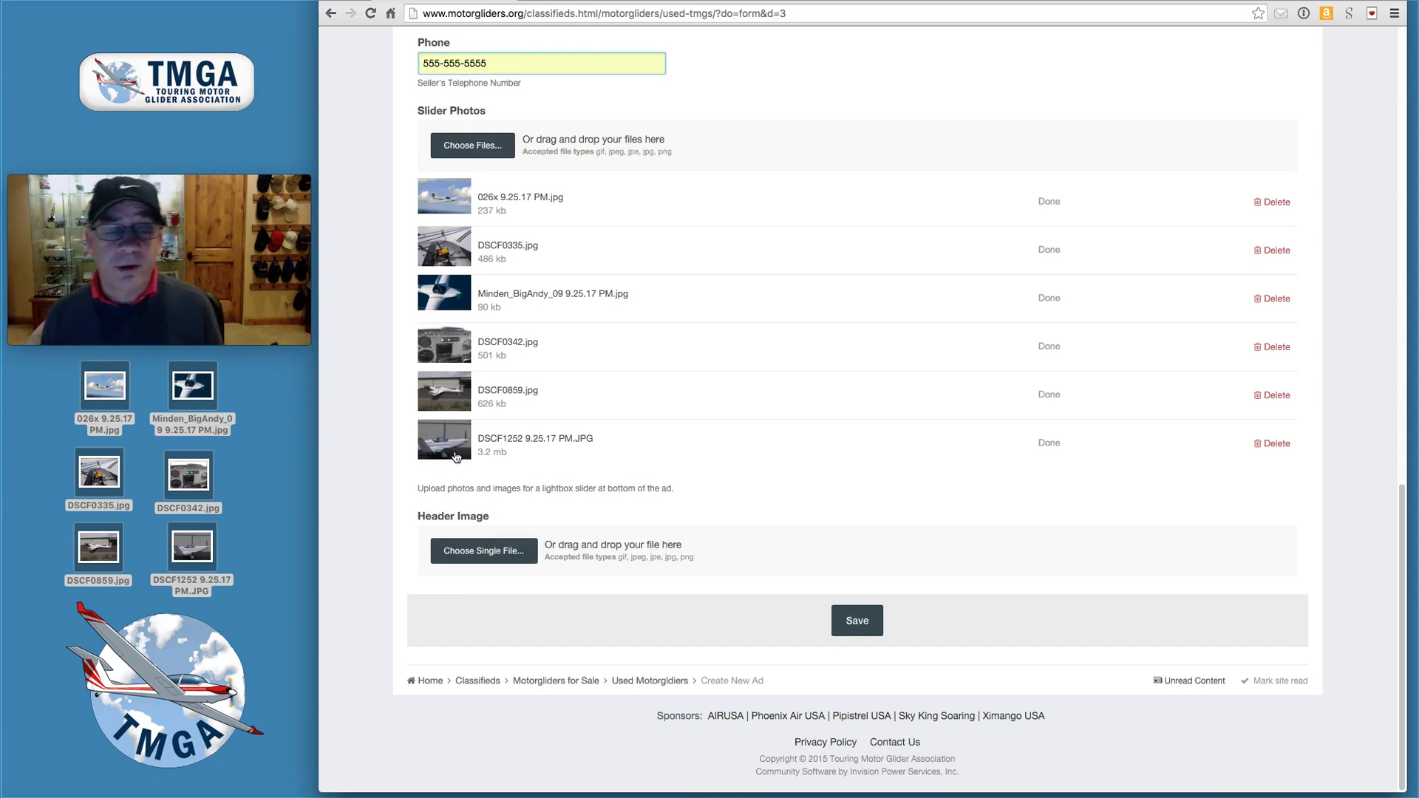
# - Drag 026x 9.25.17 PM.jpg from the desktop onto the Header Image drop zone
pyautogui.click(53, 470)
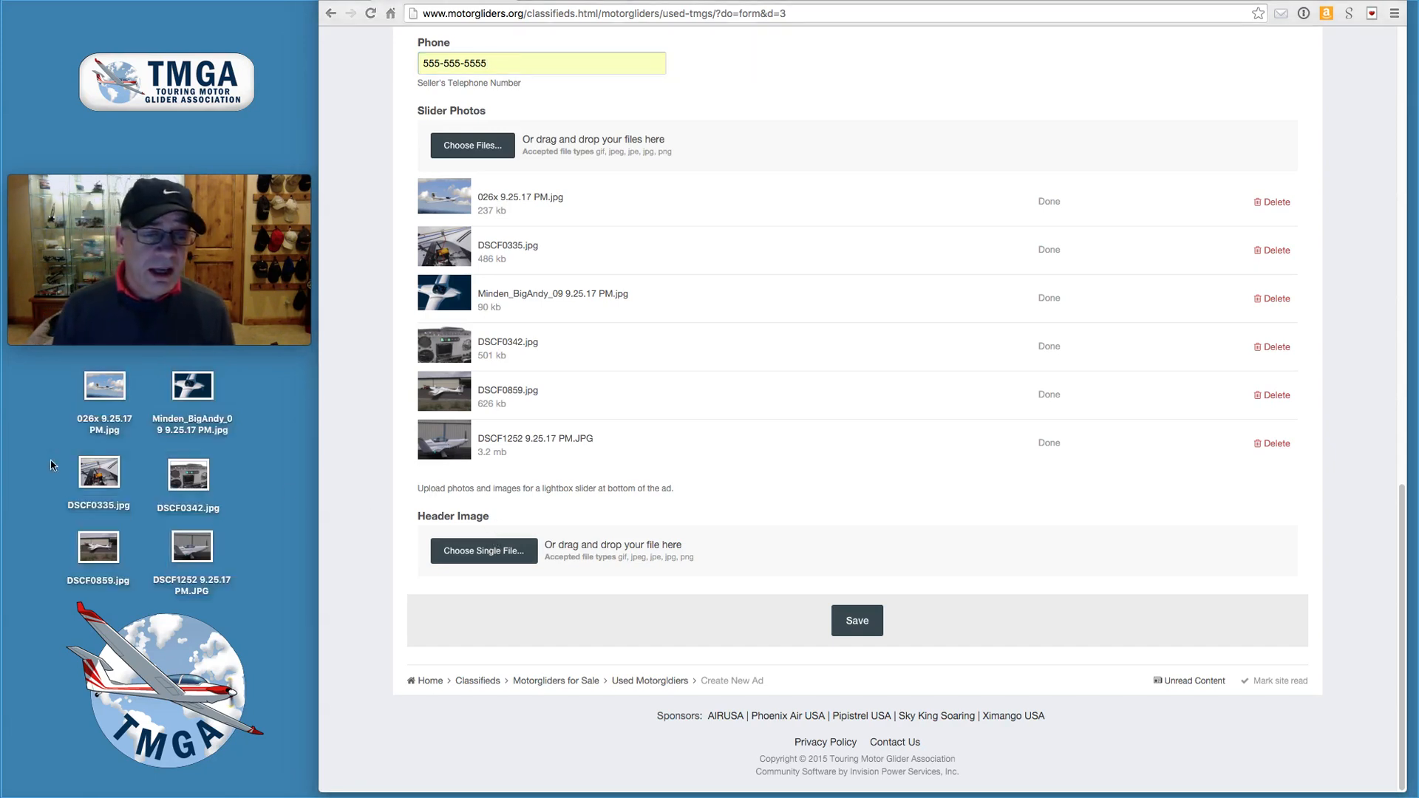
pyautogui.click(103, 391)
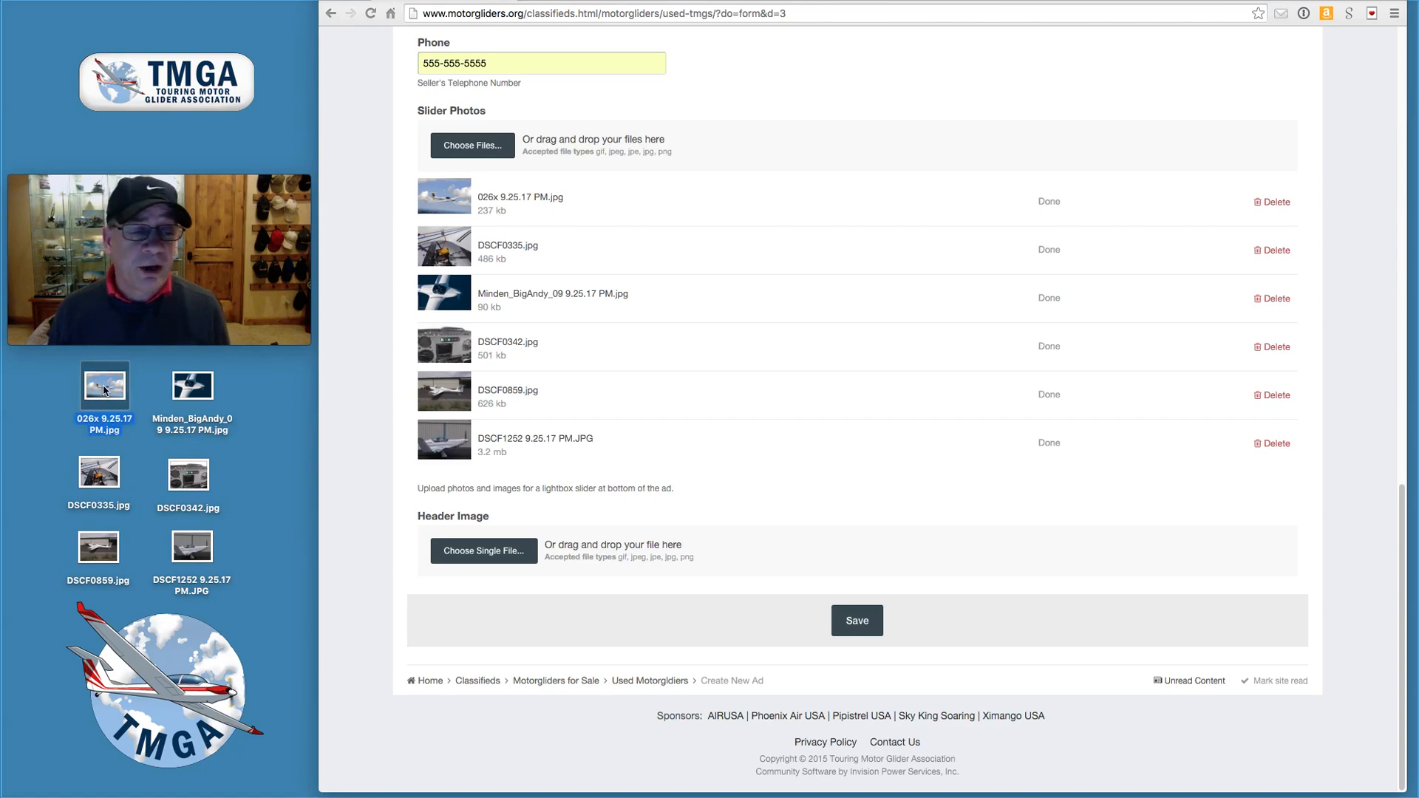
pyautogui.moveTo(103, 389); pyautogui.dragTo(510, 546)
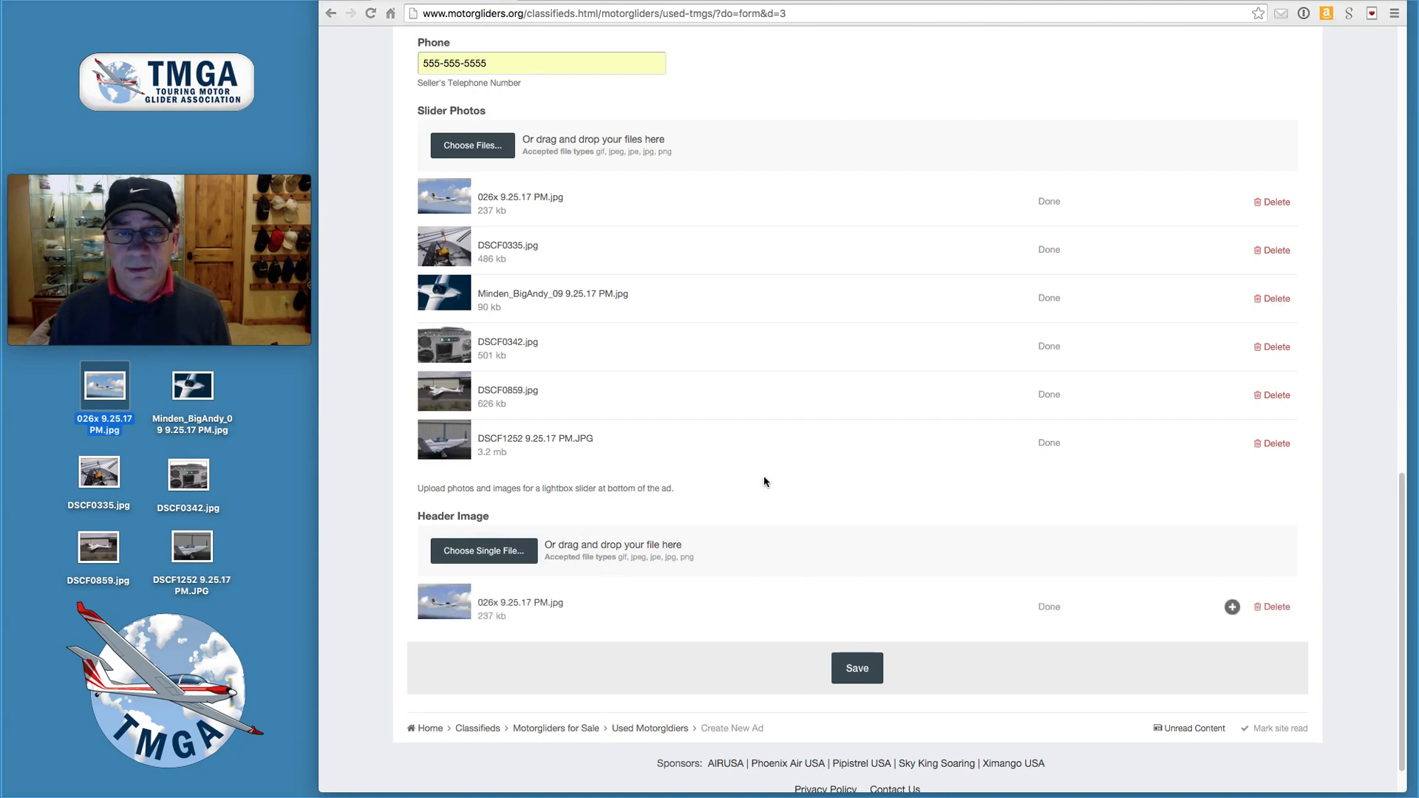
pyautogui.scroll(-1, 765, 477)
pyautogui.scroll(10, 761, 477)
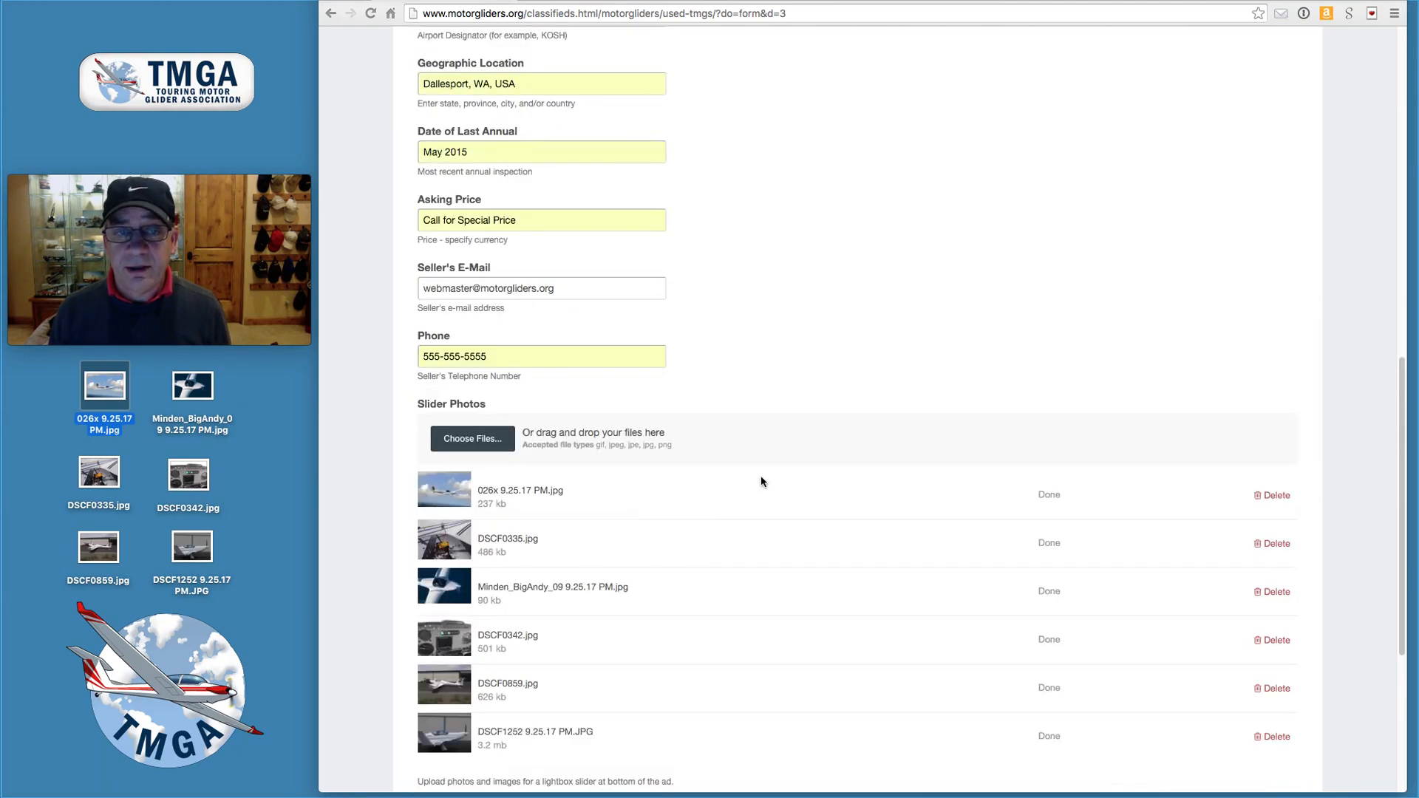
pyautogui.scroll(5, 757, 482)
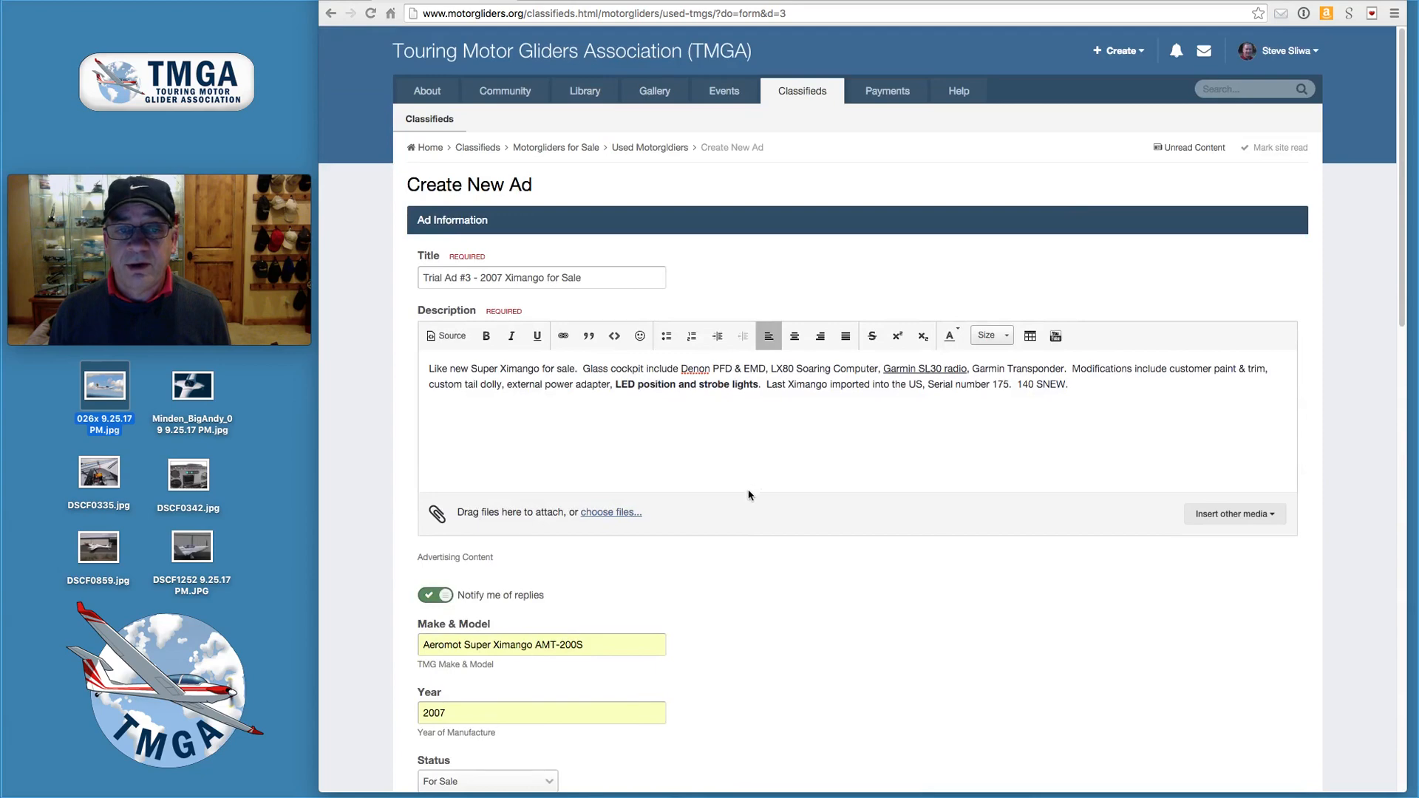
pyautogui.scroll(-8, 751, 495)
pyautogui.scroll(-7, 749, 497)
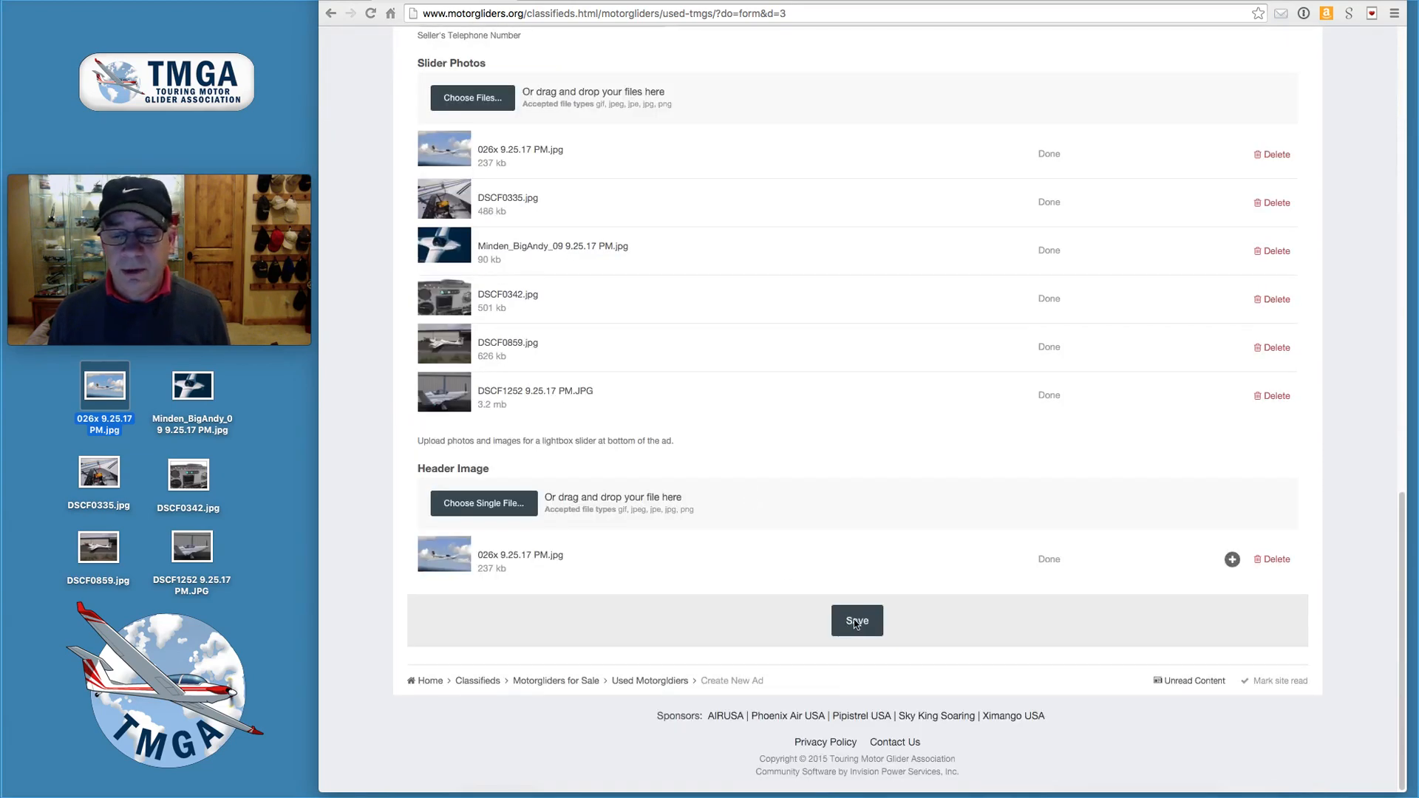
pyautogui.click(856, 627)
# - Save the Create New Ad form to publish 'Trial Ad #3 - 2007 Ximango for Sale'
pyautogui.click(855, 627)
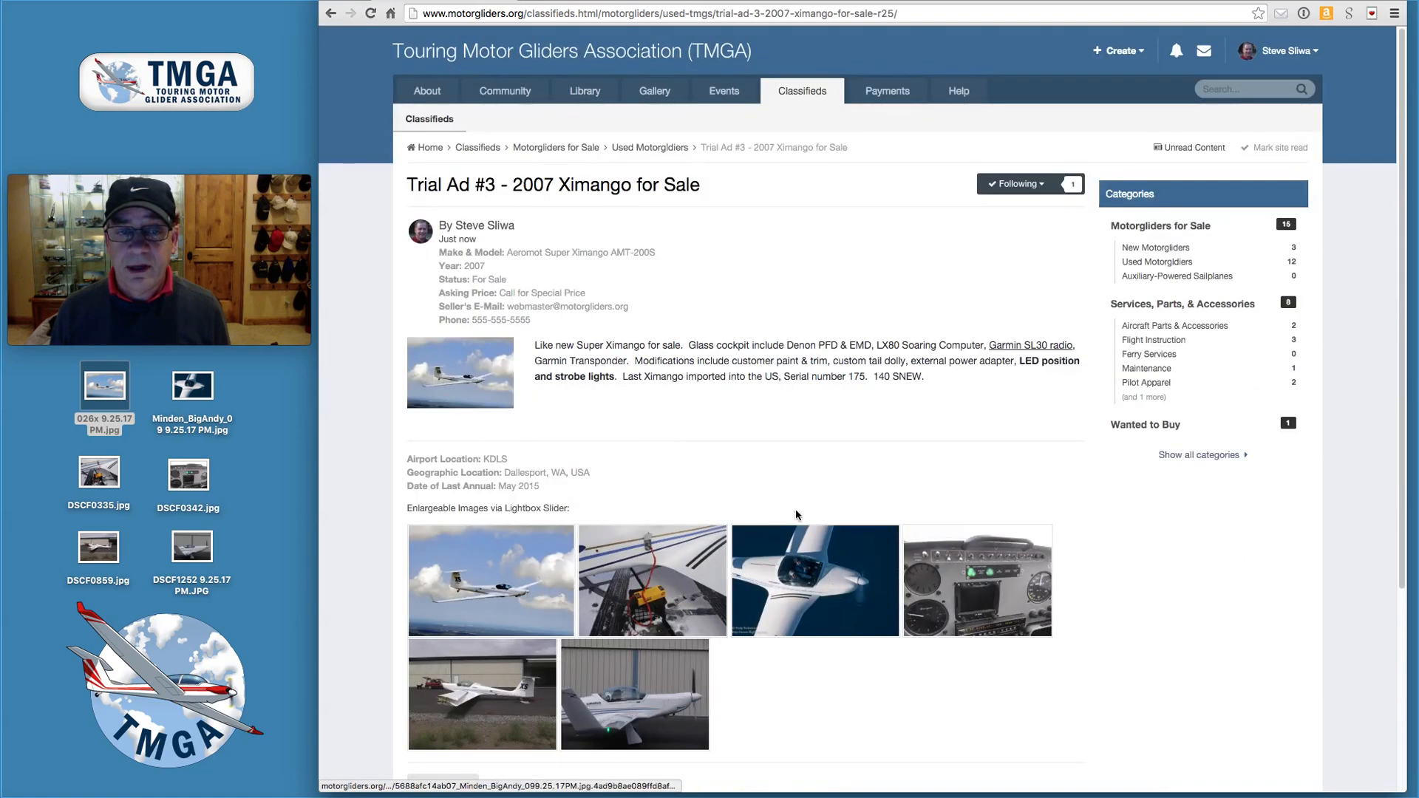
pyautogui.scroll(-2, 797, 488)
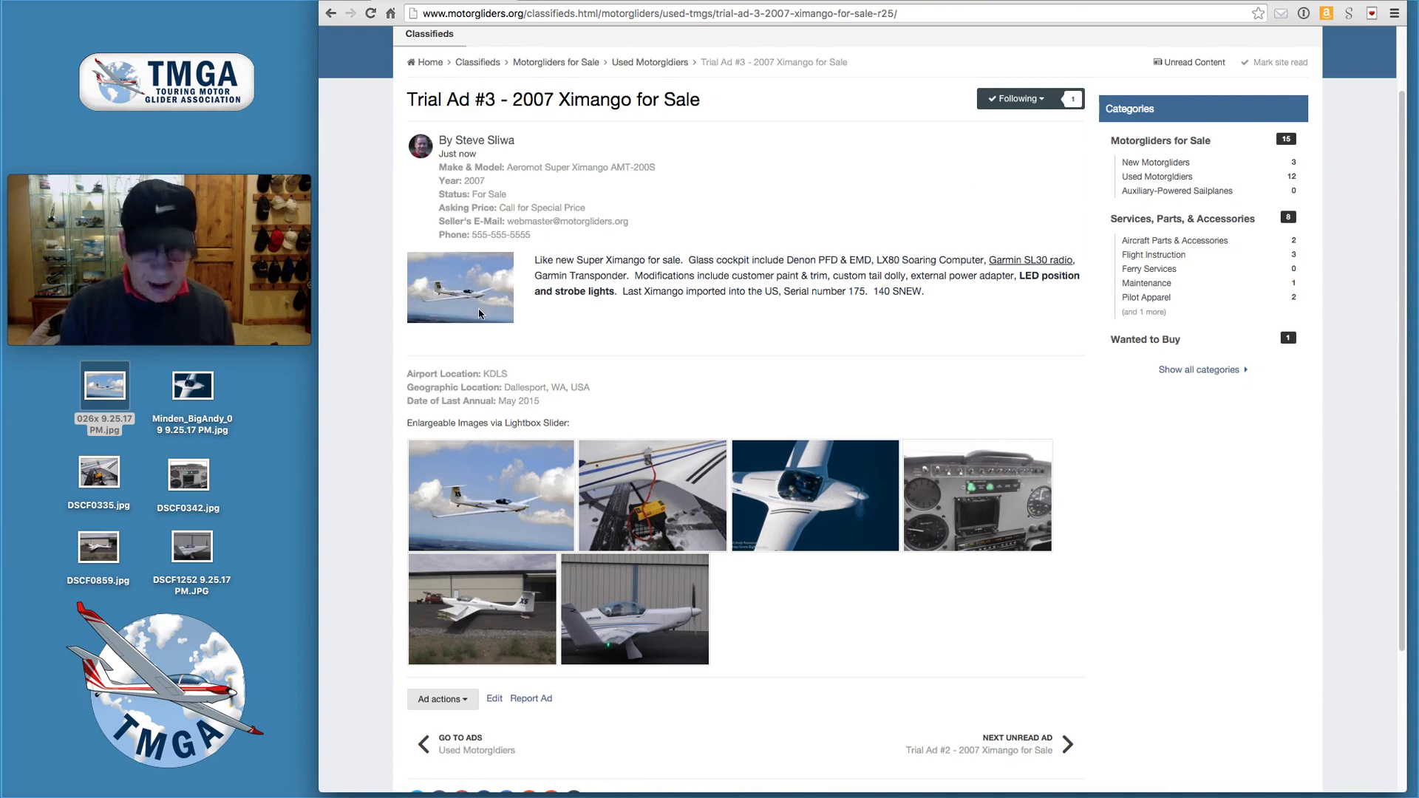
pyautogui.press('alt+super+8')
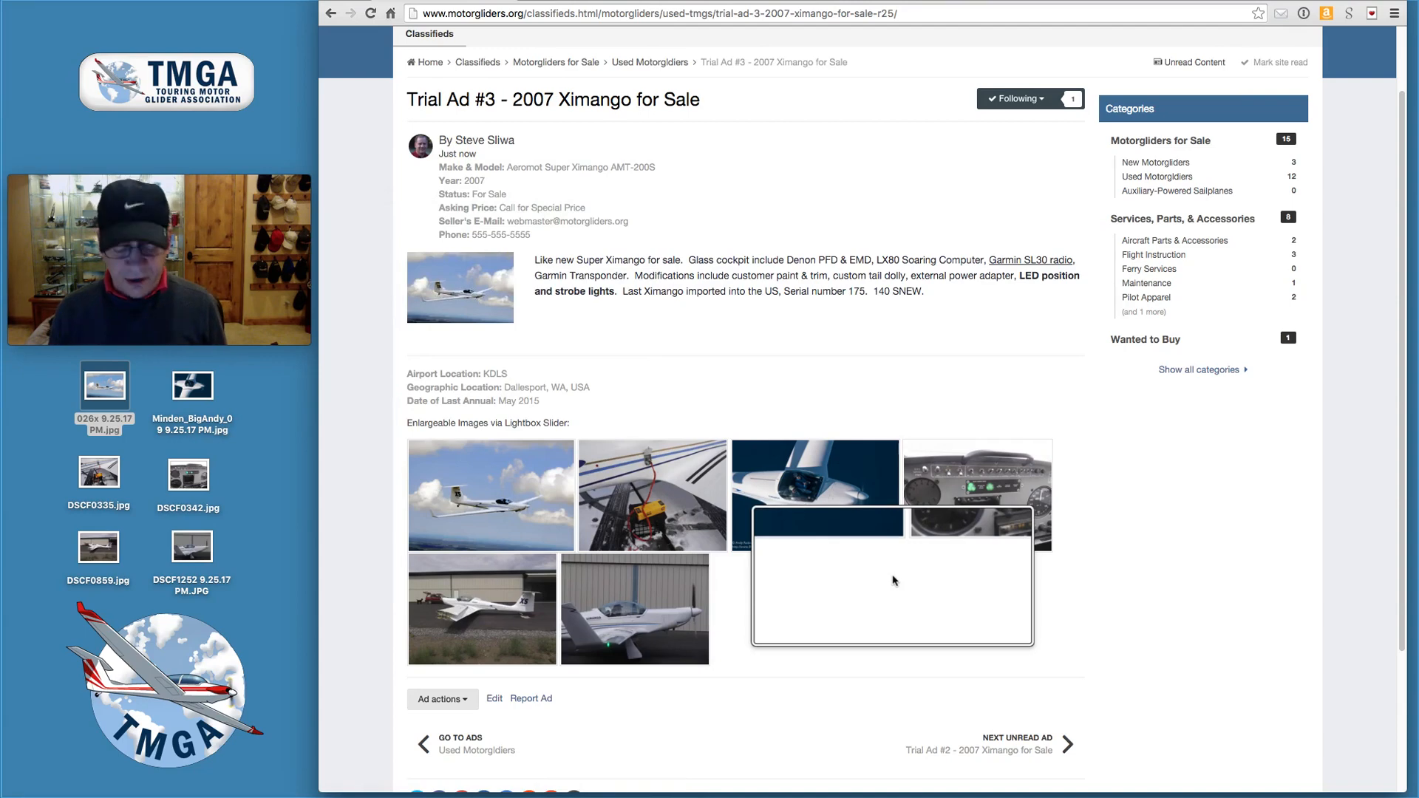
pyautogui.press('alt+super+8')
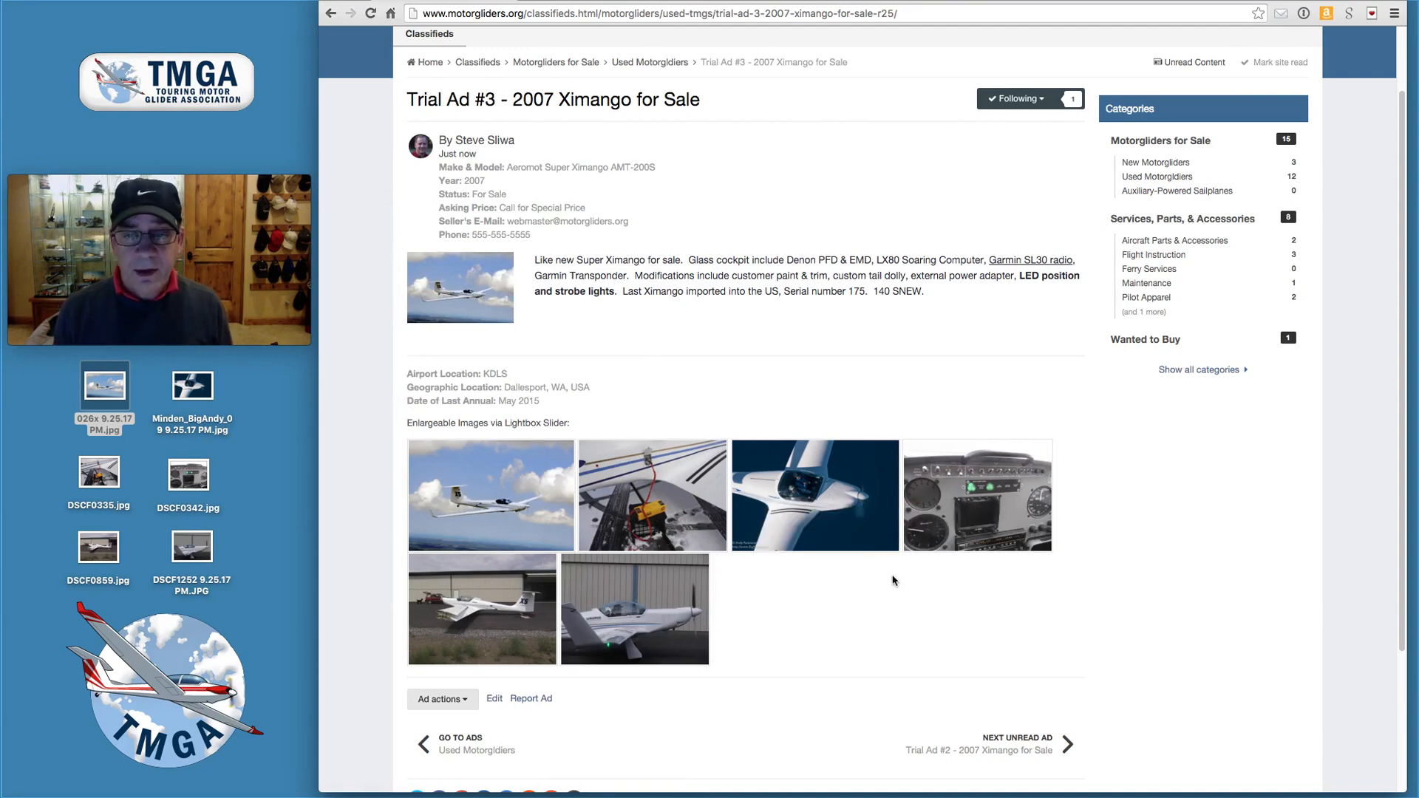
pyautogui.click(517, 495)
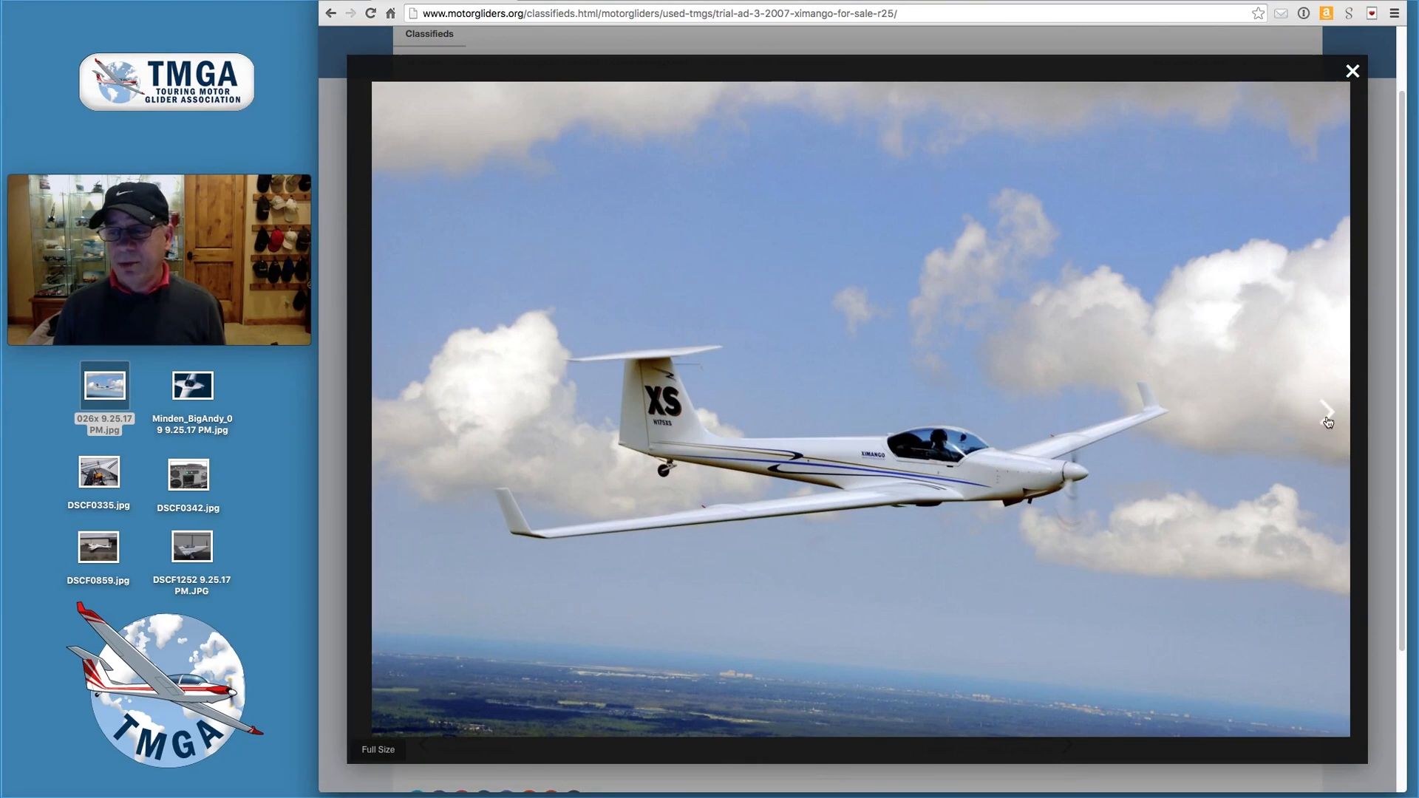
pyautogui.click(1327, 418)
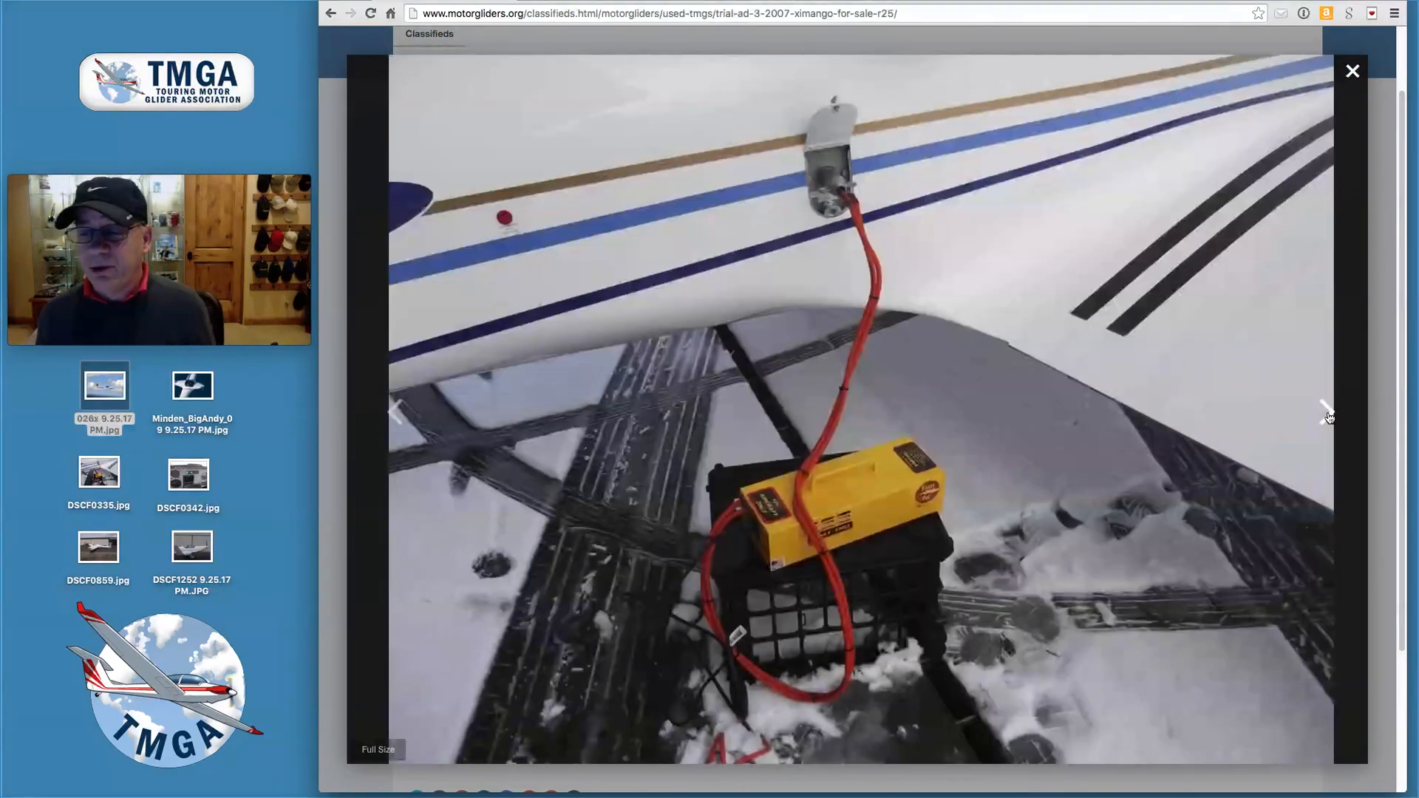
pyautogui.click(1328, 419)
pyautogui.click(1328, 418)
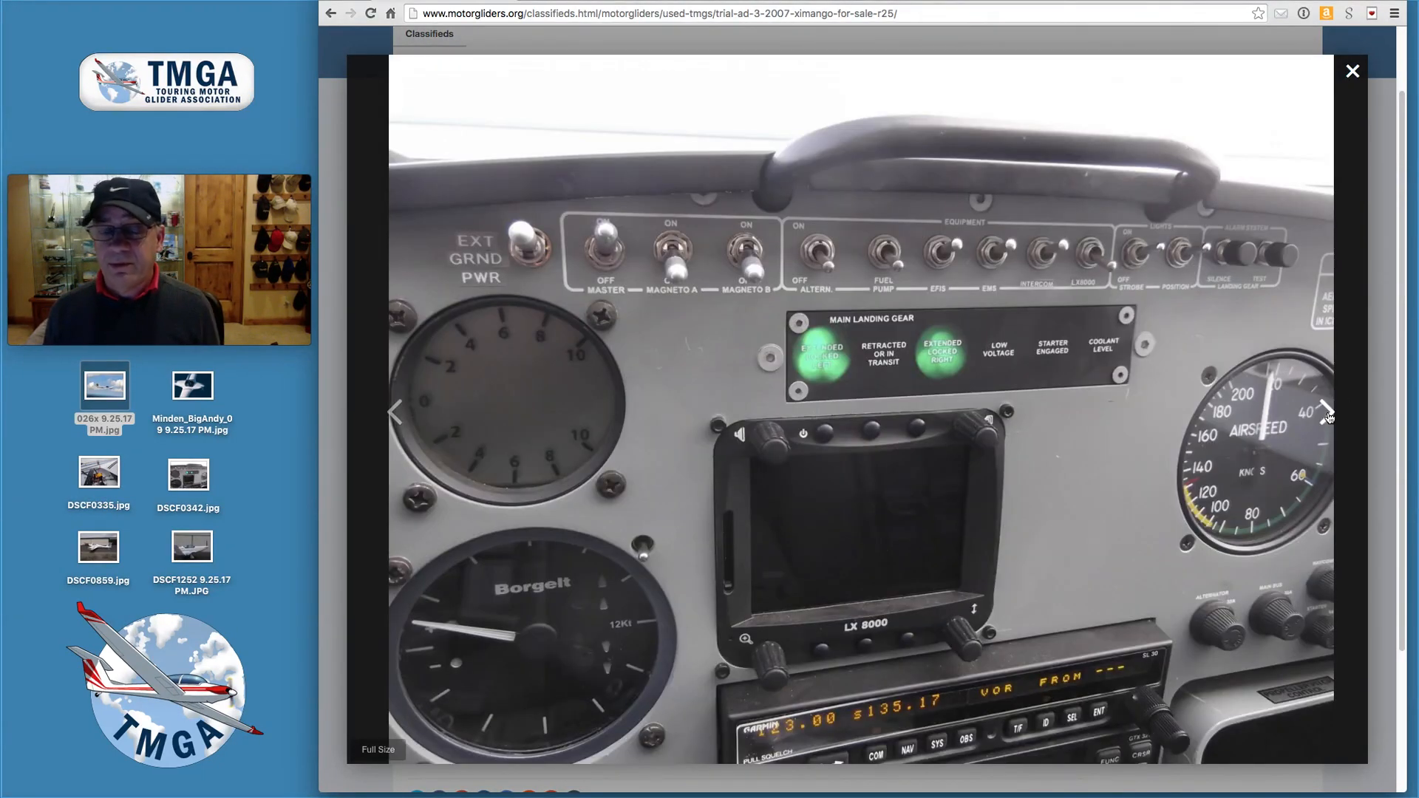
pyautogui.click(1328, 418)
pyautogui.click(1328, 419)
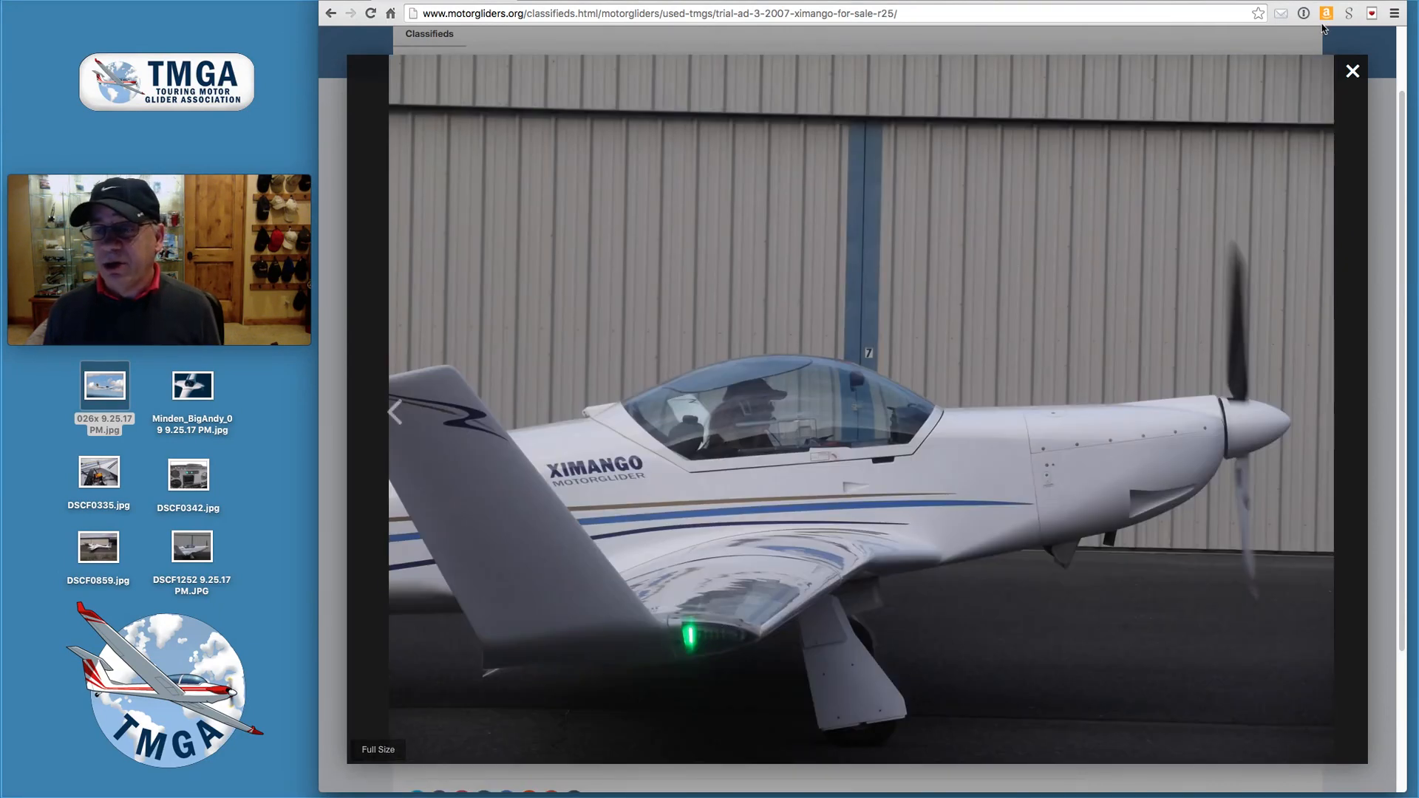
pyautogui.click(1352, 74)
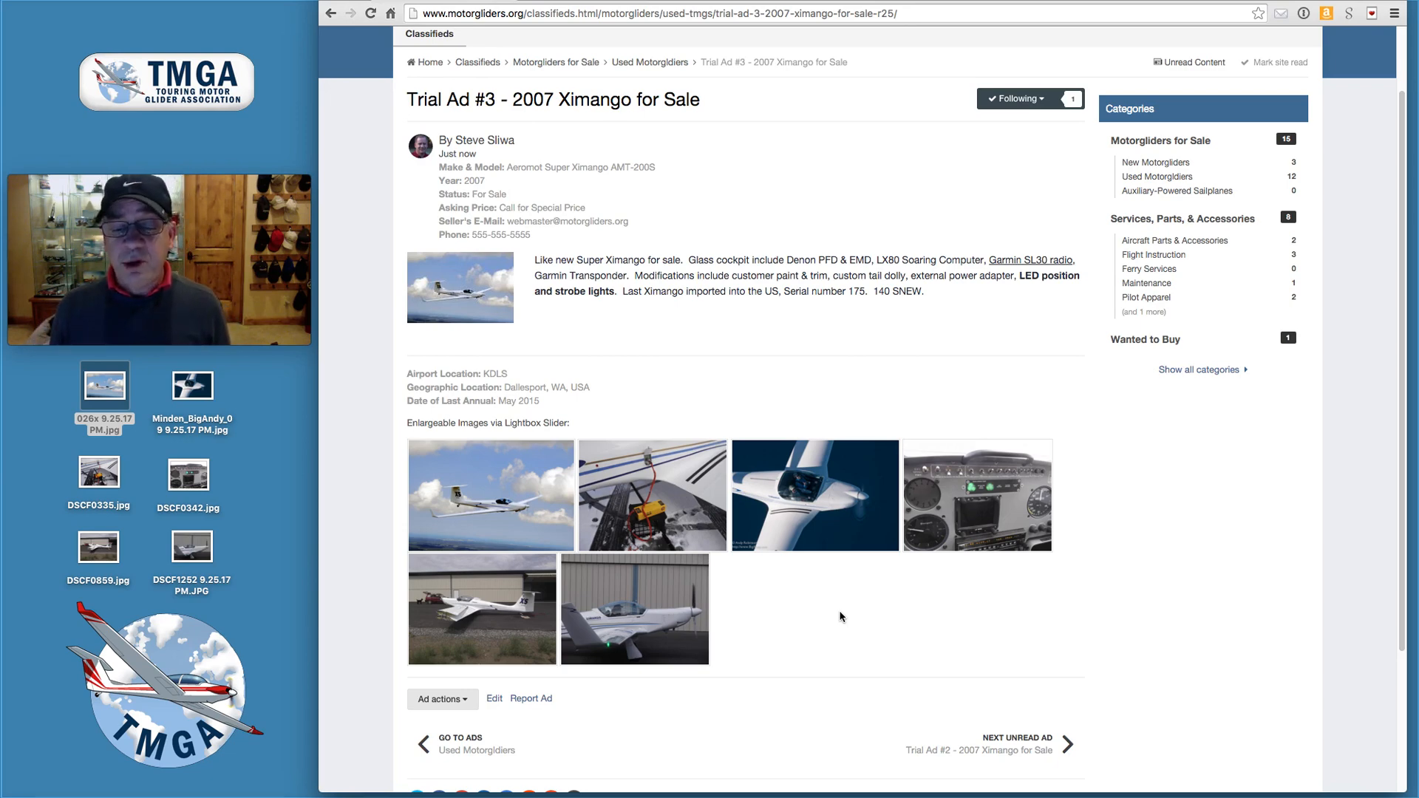
# - Return to the Used Motorgliders category through the ad's actions menu
pyautogui.scroll(-3, 841, 617)
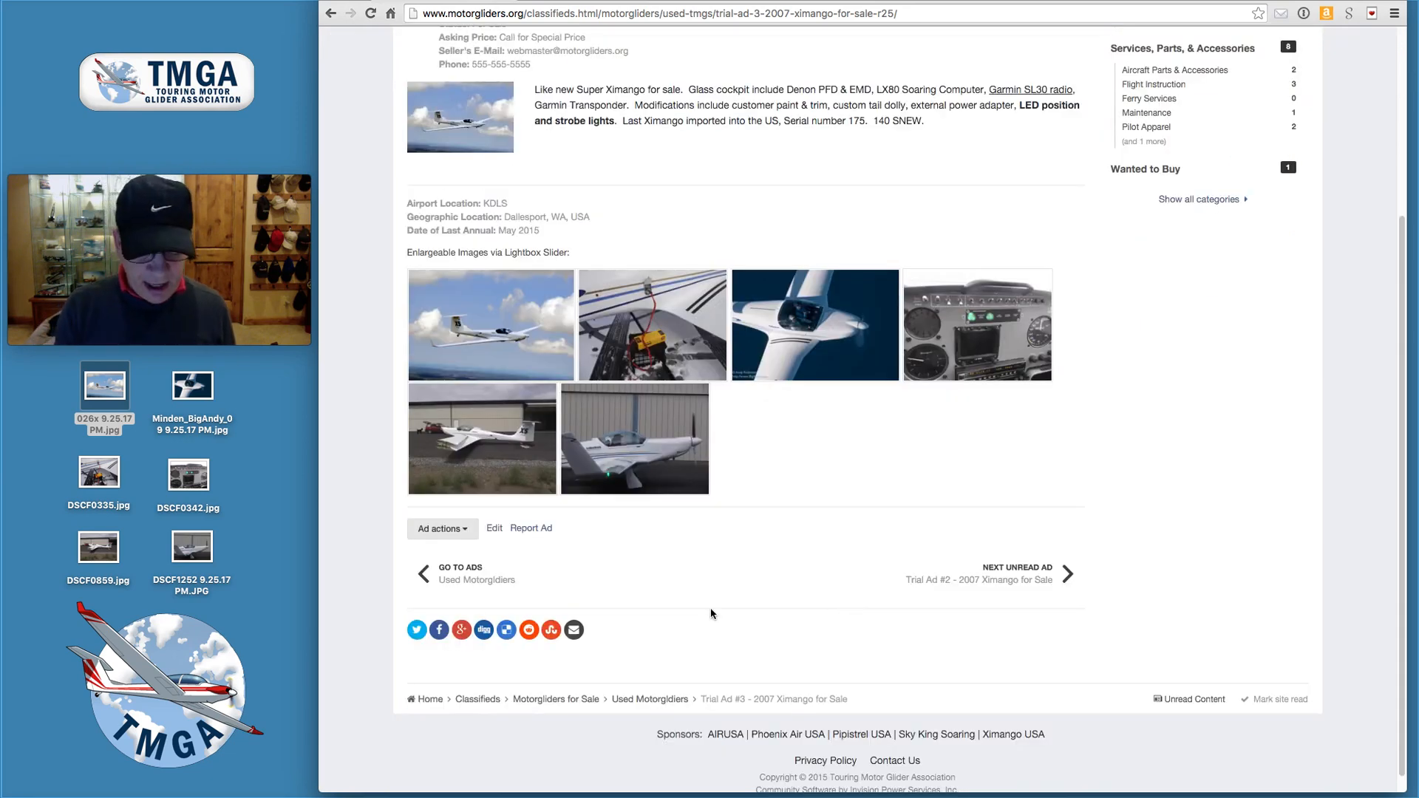
pyautogui.press('alt+super+8')
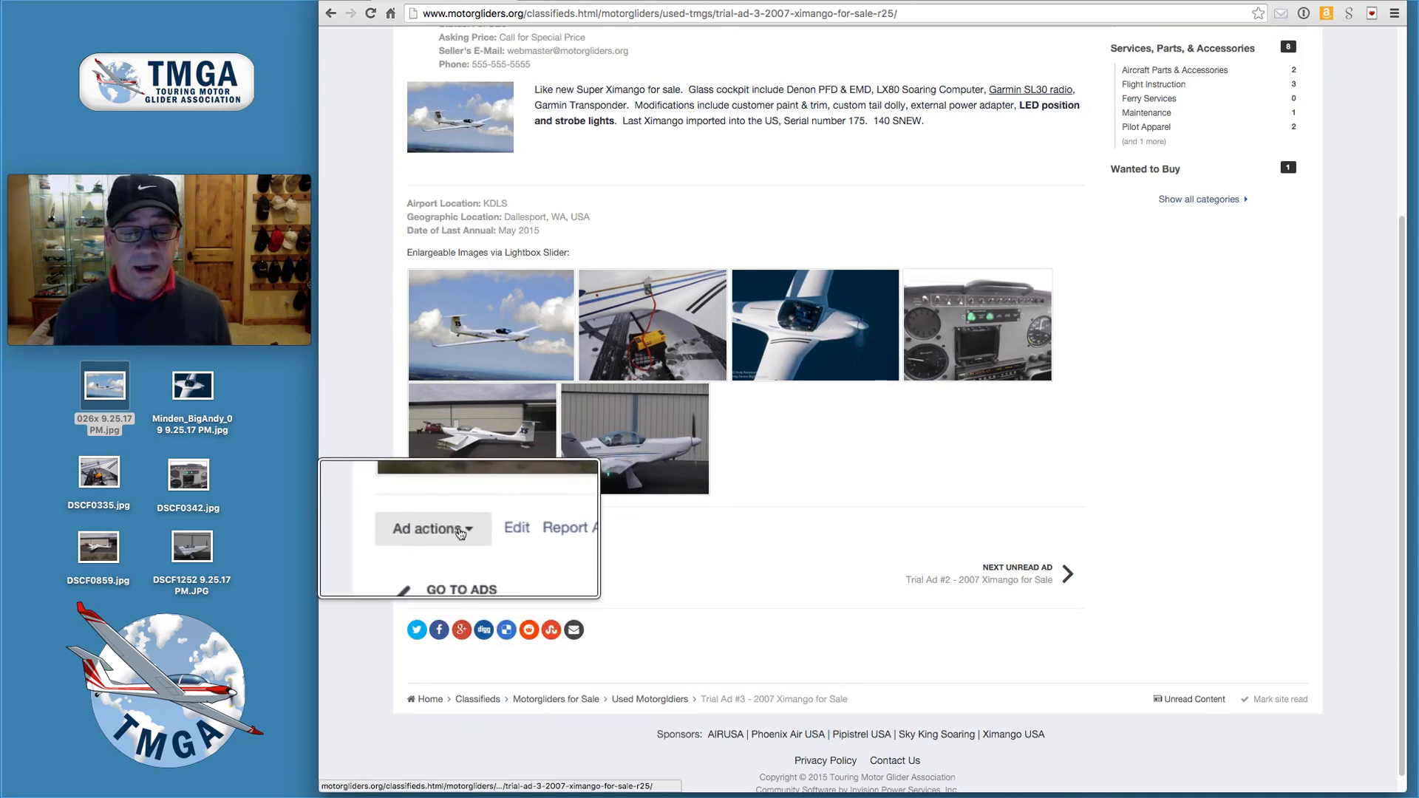
pyautogui.click(466, 530)
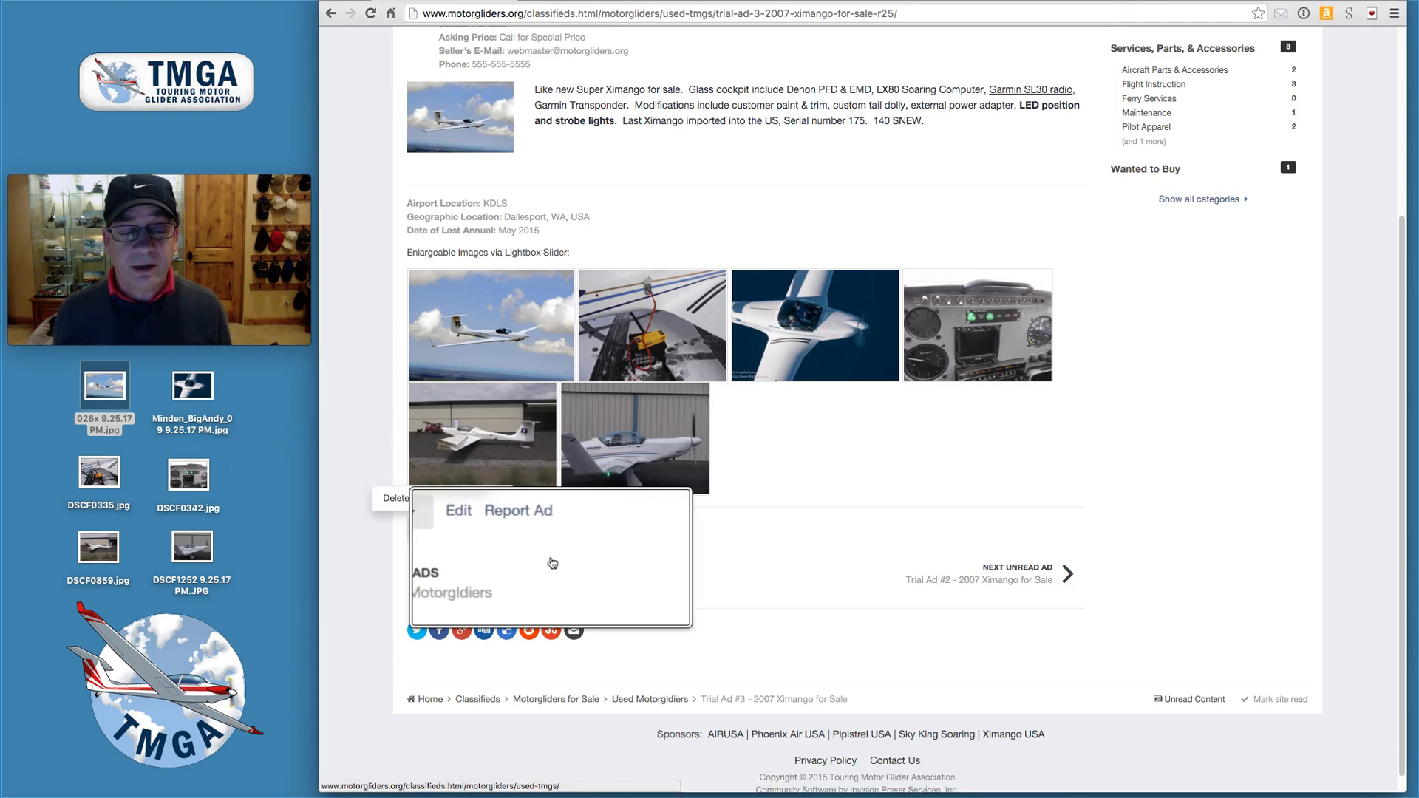
pyautogui.click(552, 559)
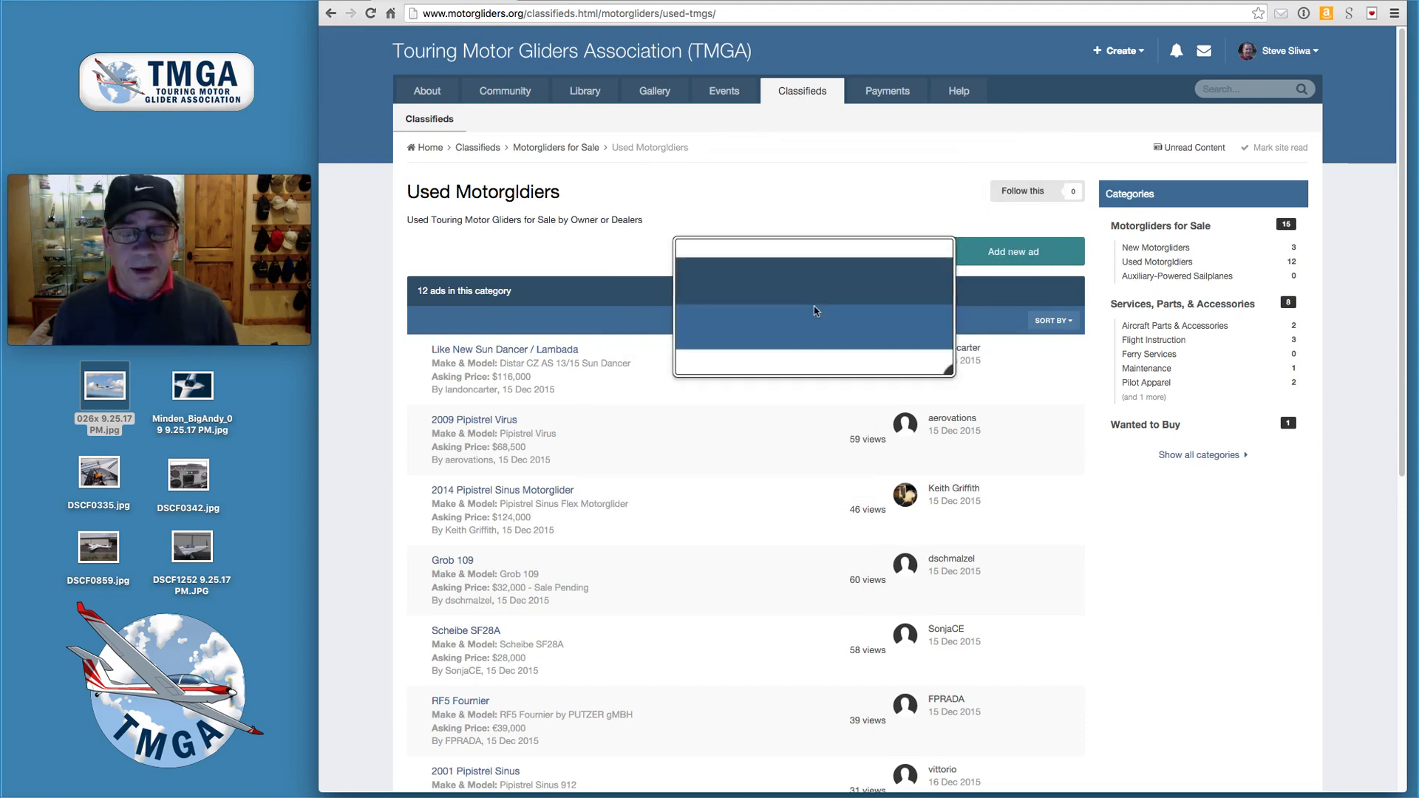
# - Open the 'Trial Ad #3 - 2007 Ximango for Sale' listing from the bottom of the list
pyautogui.scroll(-10, 809, 315)
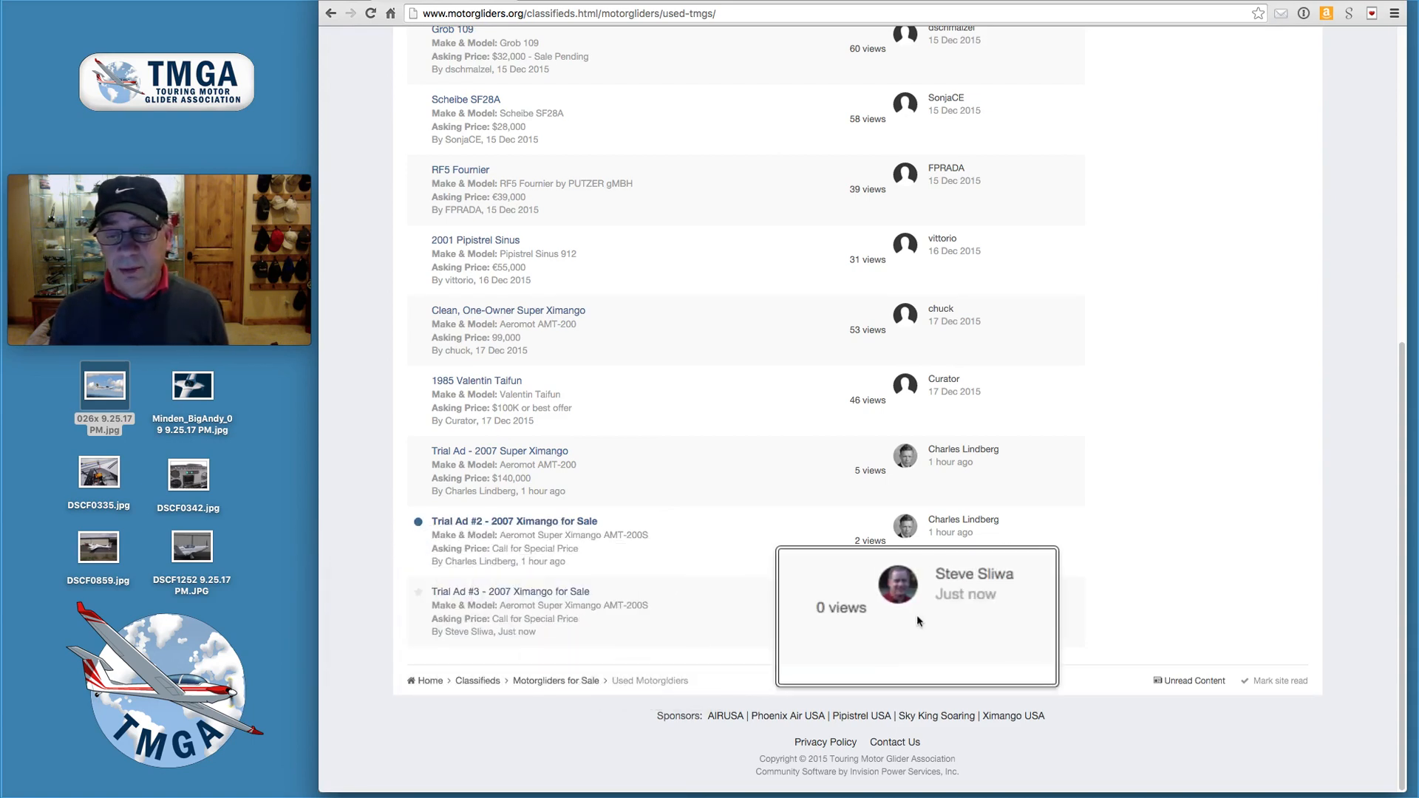
pyautogui.click(501, 596)
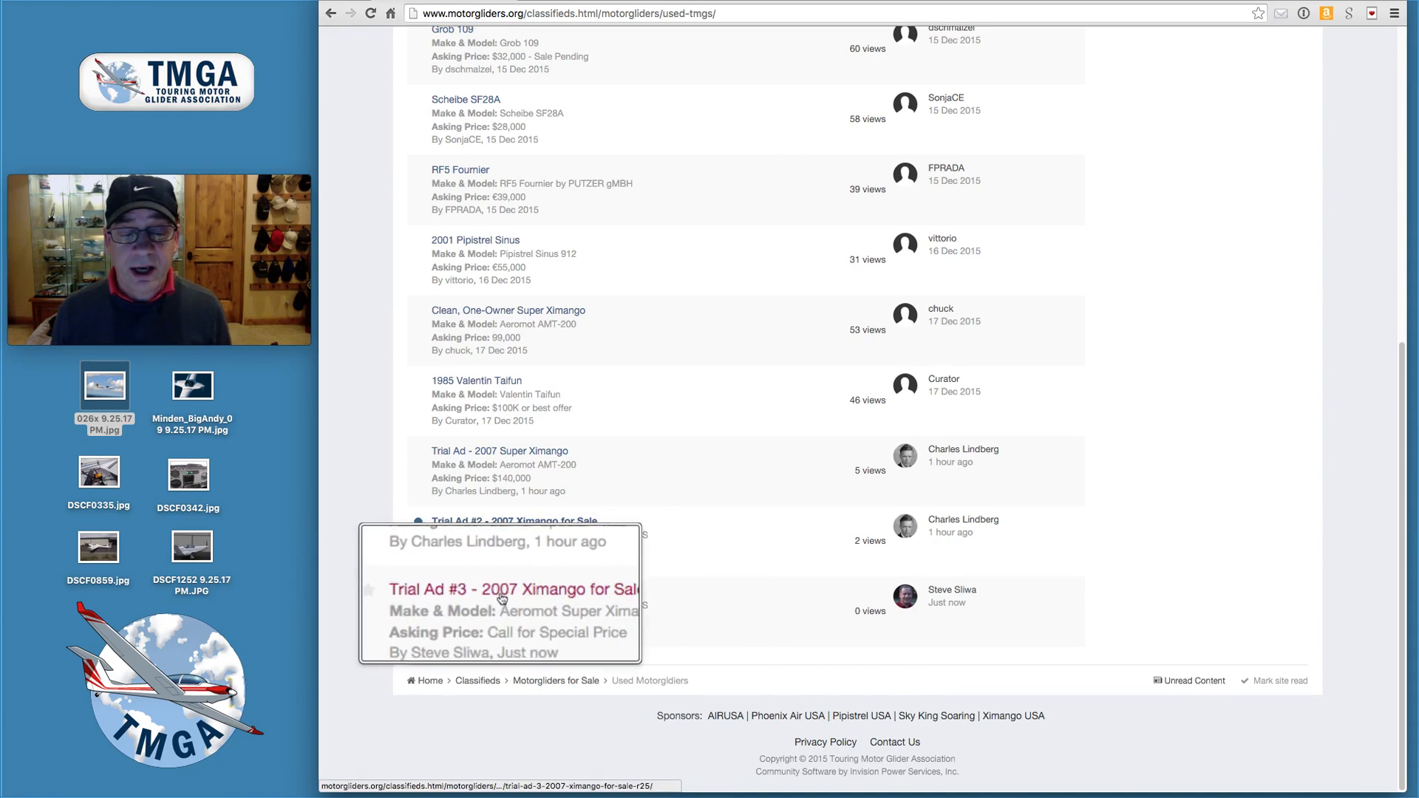